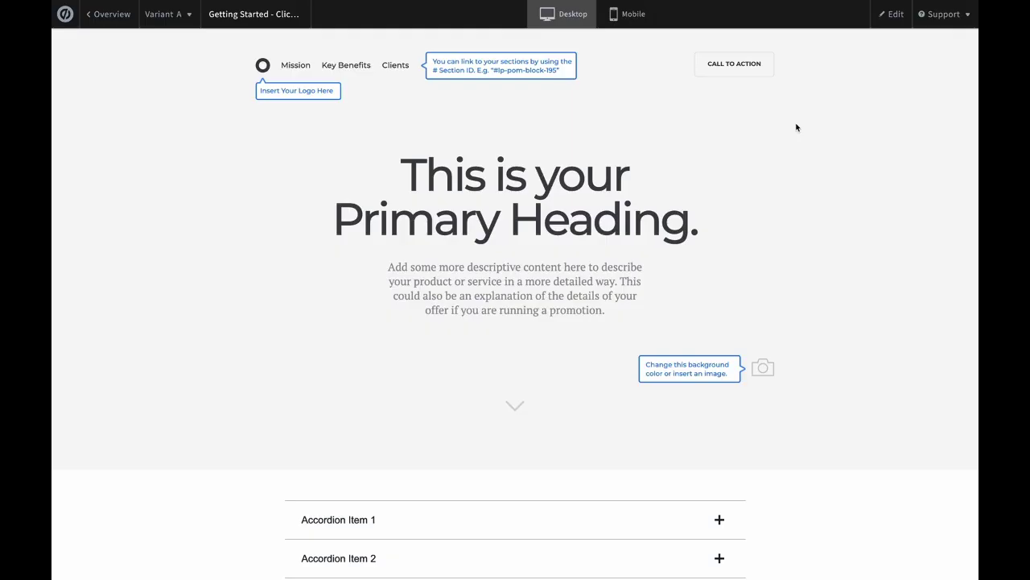
Step: Expand Accordion Items 1 through 5 on the previewed page in turn, ending with Item 5 open
scroll(796, 127, down, 5)
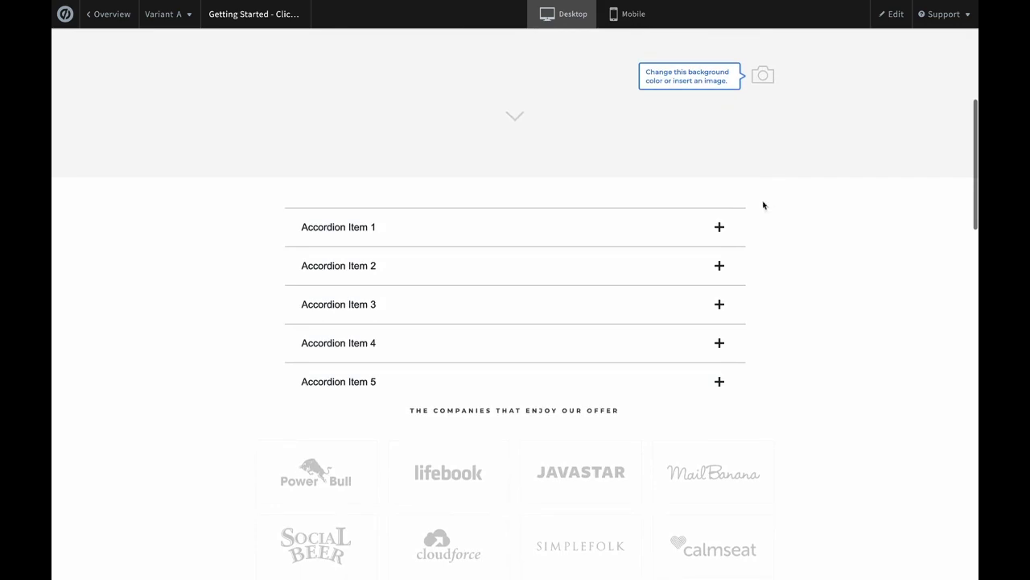
click(720, 230)
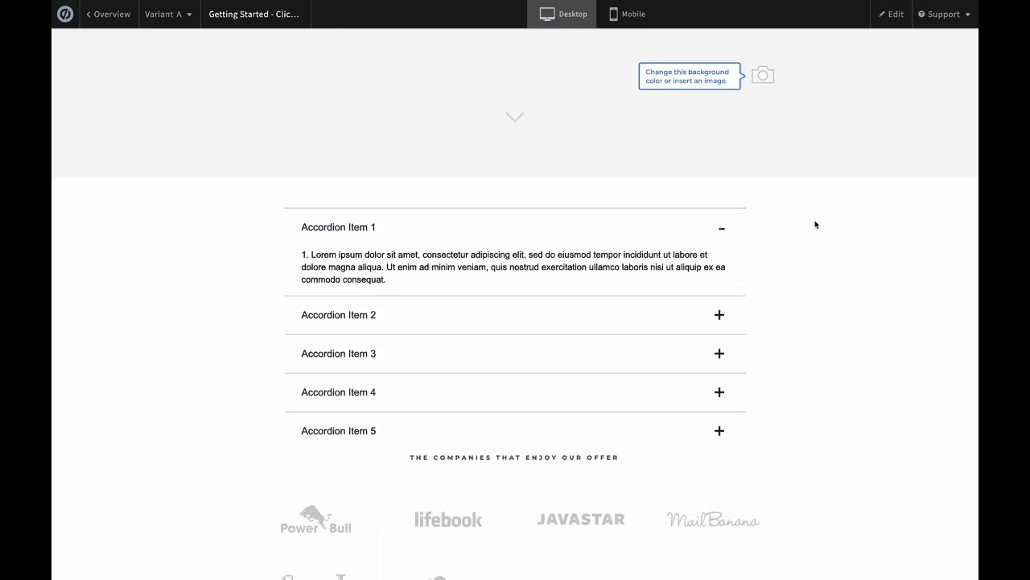
scroll(815, 225, down, 3)
click(720, 166)
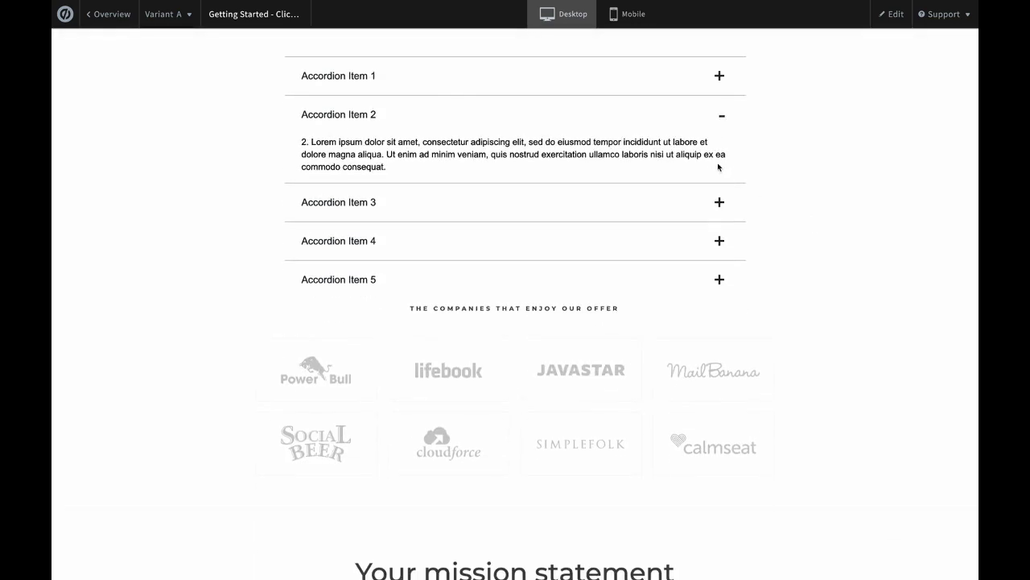
click(715, 204)
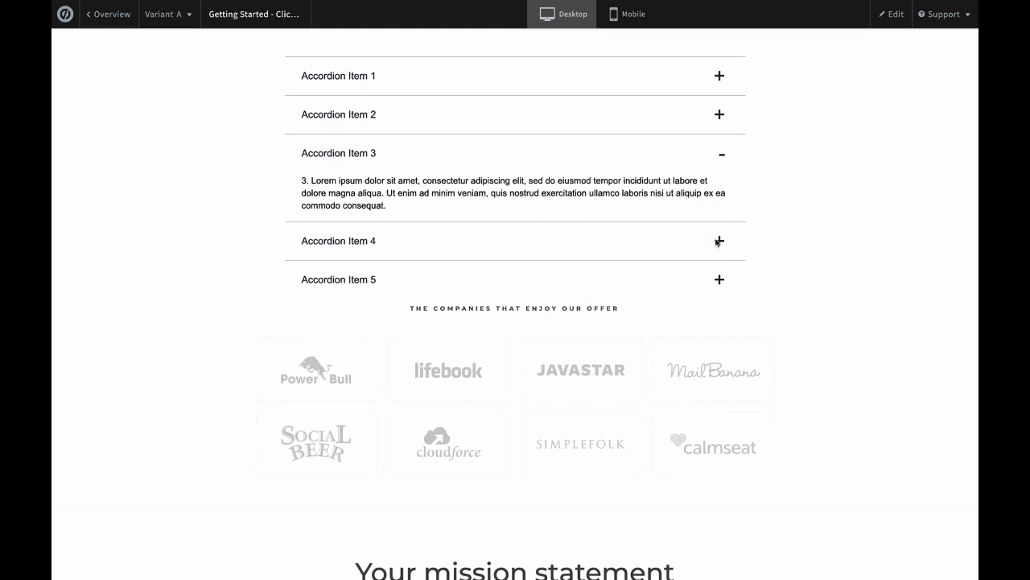
click(718, 241)
click(720, 292)
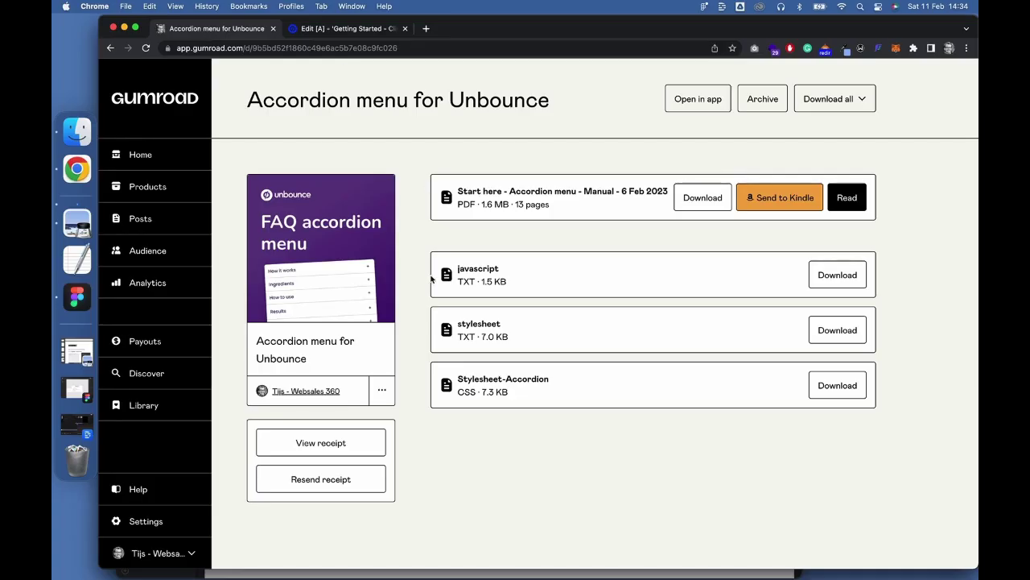
Step: Download javascript.txt from Gumroad, open it in TextEdit and select the whole accordion script
click(838, 275)
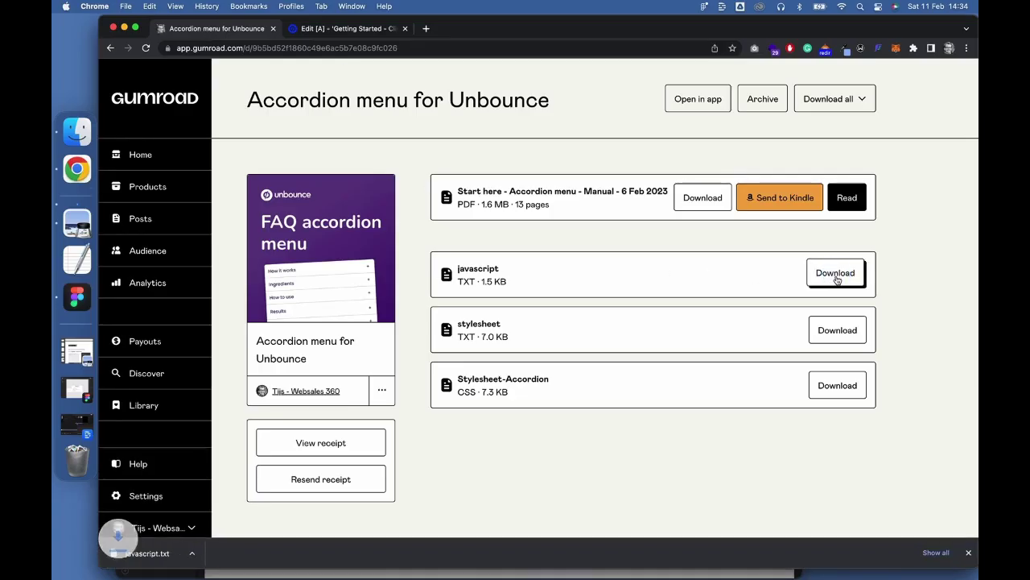
click(149, 554)
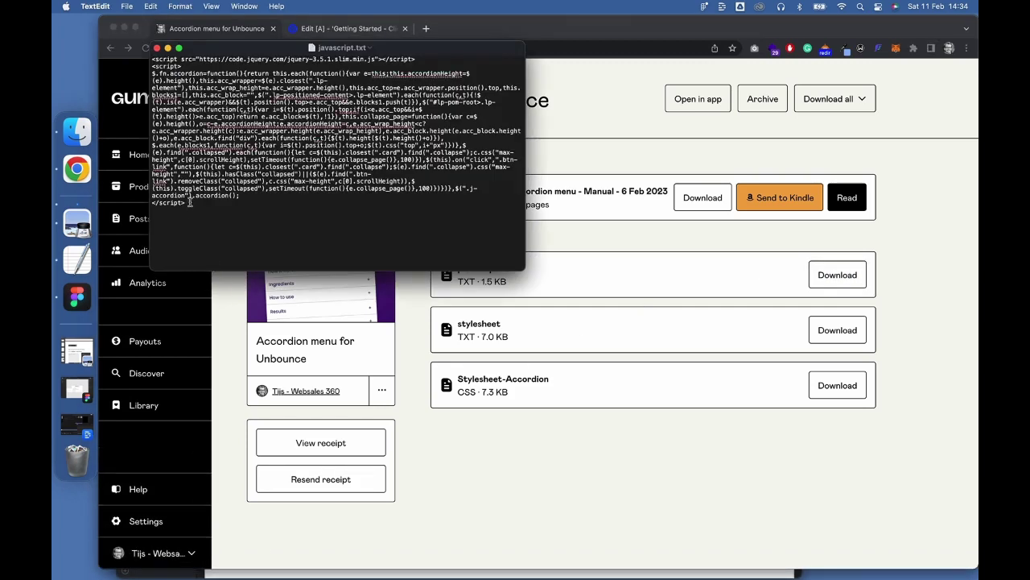
drag(189, 205, 144, 59)
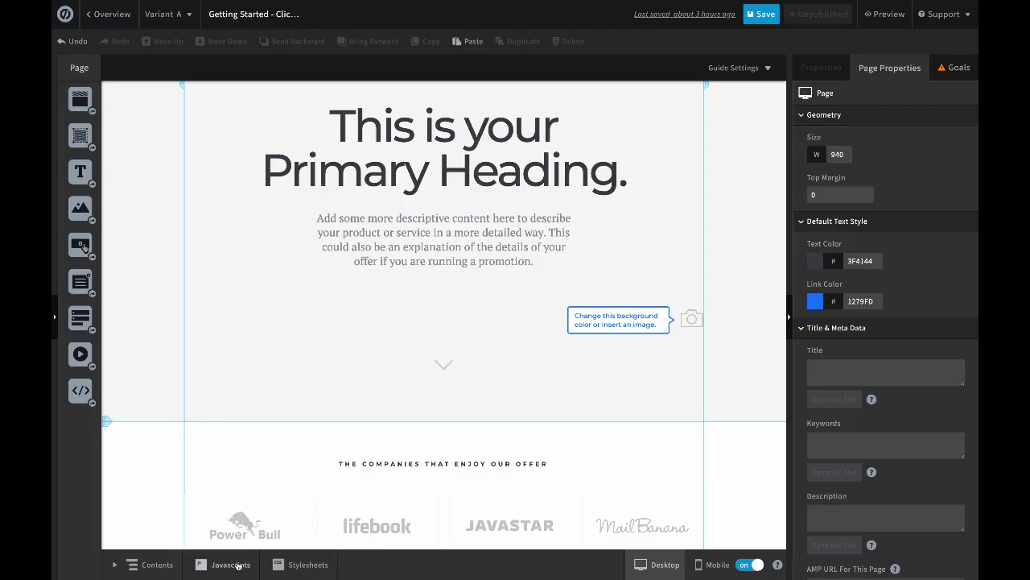
Step: Paste the accordion script into the page's Javascripts as a script named FAQ, placed before body end
click(230, 564)
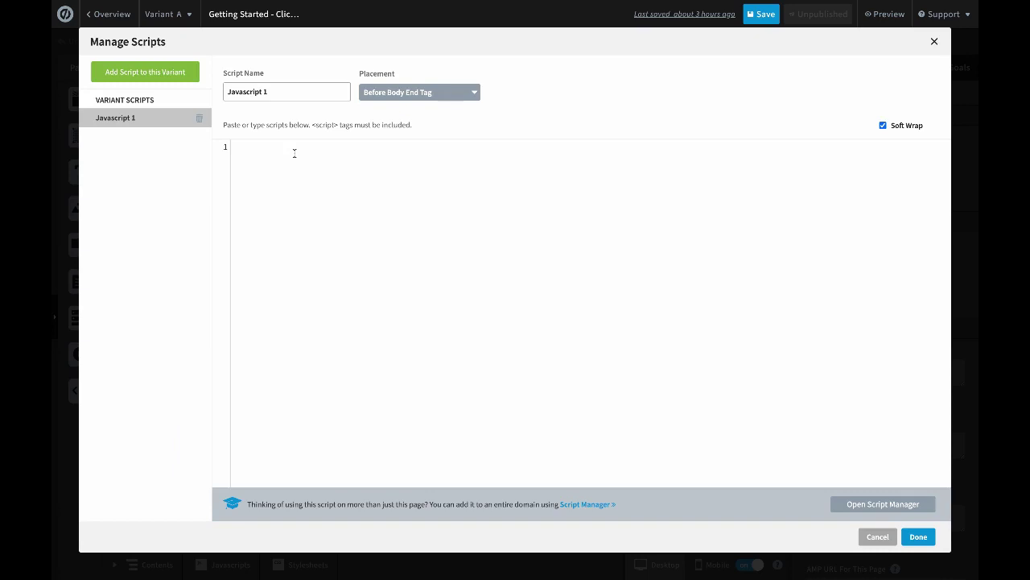
text(<script src="https://code.jquery.com/jquery-3.5.1.slim.min.js"></script> <script> $.fn.accordion=function(){return this.each(function(){var e=this;this.accordionHeight=$(e).height(),this.acc_wrapper=$(e).closest(".lp-element"),this.acc_wrap_height=e.acc_wrapper.height(),this.acc_top=e.acc_wrapper.position().top,this.blocks1=[],this.acc_block="",$(".lp-positioned-content>.lp-element").each(function(c,t){!$(t).is(e.acc_wrapper)&&$(t).position().top>e.acc_top&&e.blocks1.push(t)}),$("#lp-pom-root>.lp-element").each(function(c,t){var i=$(t).position().top;if(i<e.acc_top&&i+$(t).height()>e.acc_top)return e.acc_block=$(t),!1}),this.collapse_page=function(){var c=$(e).height(),o=c-e.accordionHeight;e.accordionHeight=c,e.acc_wrap_height<c?e.acc_wrapper.height(c):e.acc_wrapper.height(e.acc_wrap_height),e.acc_block.height(e.acc_block.height()+o),e.acc_block.find("div").each(function(c,t){$(t).height($(t).height()+o)}),$.each(e.blocks1,function(c,t){var i=$(t).position().top+o;$(t).css("top",i+"px")})},$(e).find(".collapsed").each(function(){let c=$(this).closest(".card").find(".collapse");c.css("max-height",c[0].scrollHeight),setTimeout(function(){e.collapse_page()},100)}),$(this).on("click",".btn-link",function(){let c=$(this).closest(".card").find(".collapse");$(e).find(".collapse").css("max-height",""),$(this).hasClass("collapsed")||($(e).find(".btn-link").removeClass("collapsed"),c.css("max-height",c[0].scrollHeight)),$(this).toggleClass("collapsed"),setTimeout(function(){e.collapse_page()},100)})})},$(".j-accordion").accordion(); </script>)
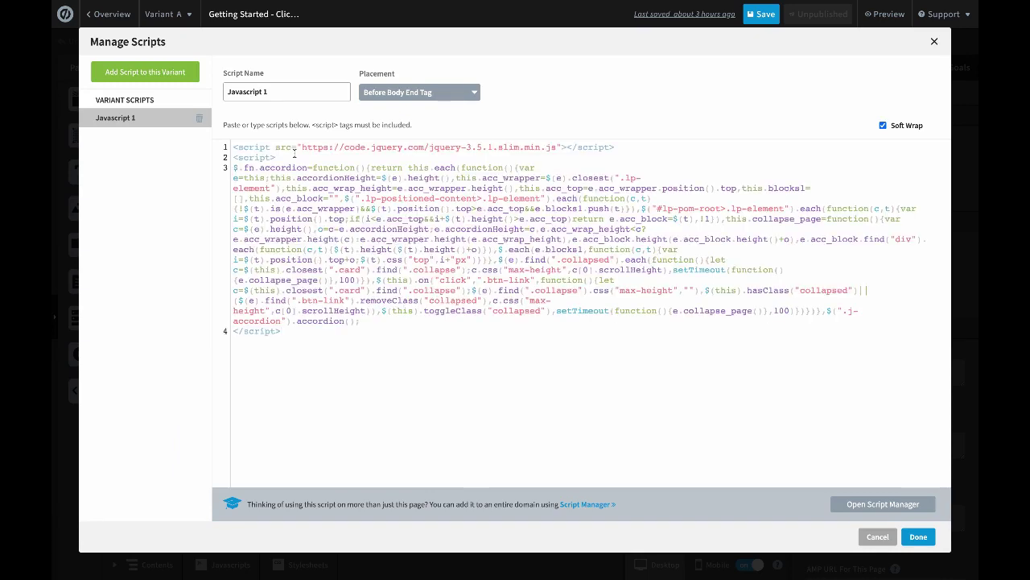
click(258, 91)
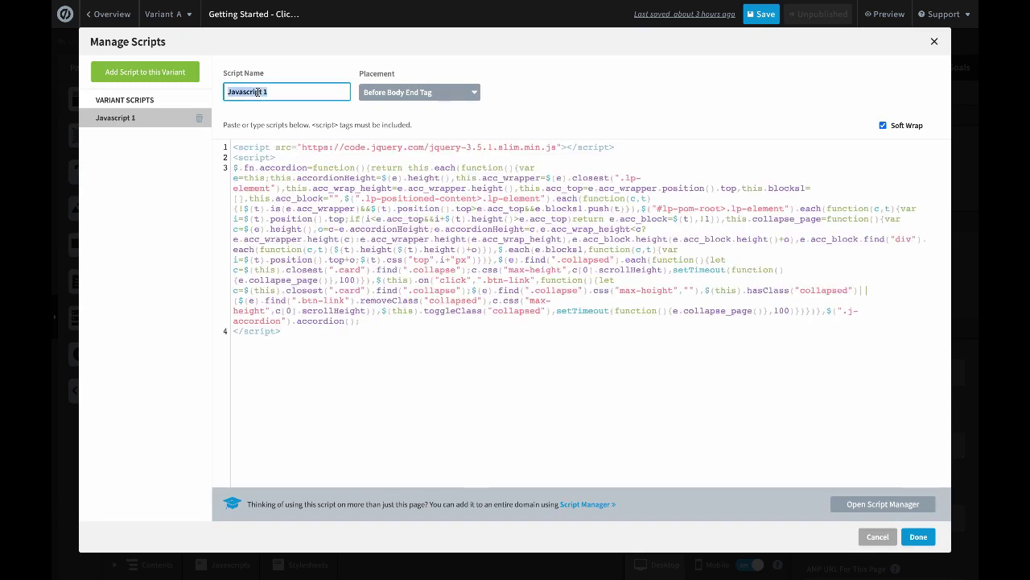
text(F)
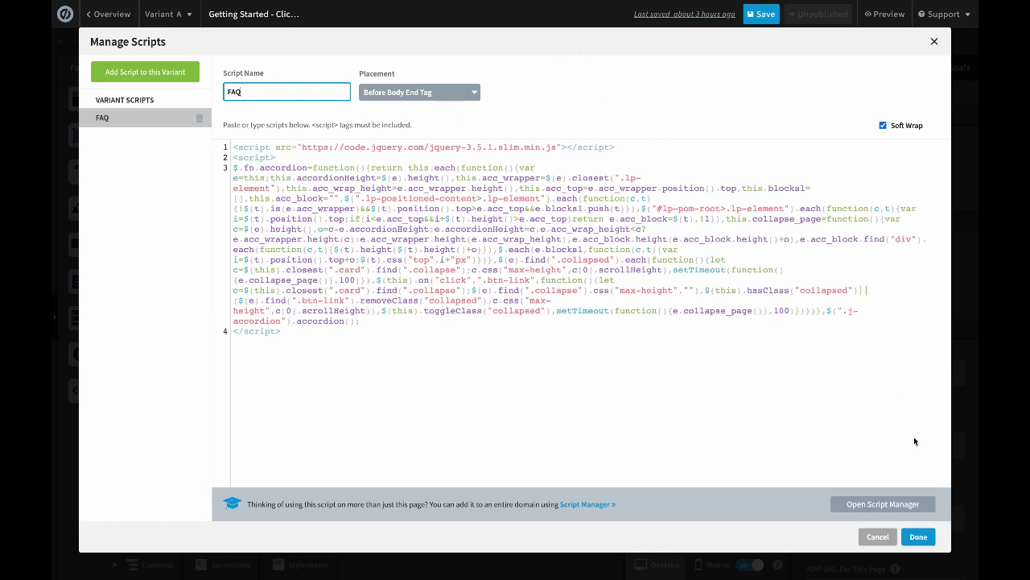
text(AQ)
click(918, 537)
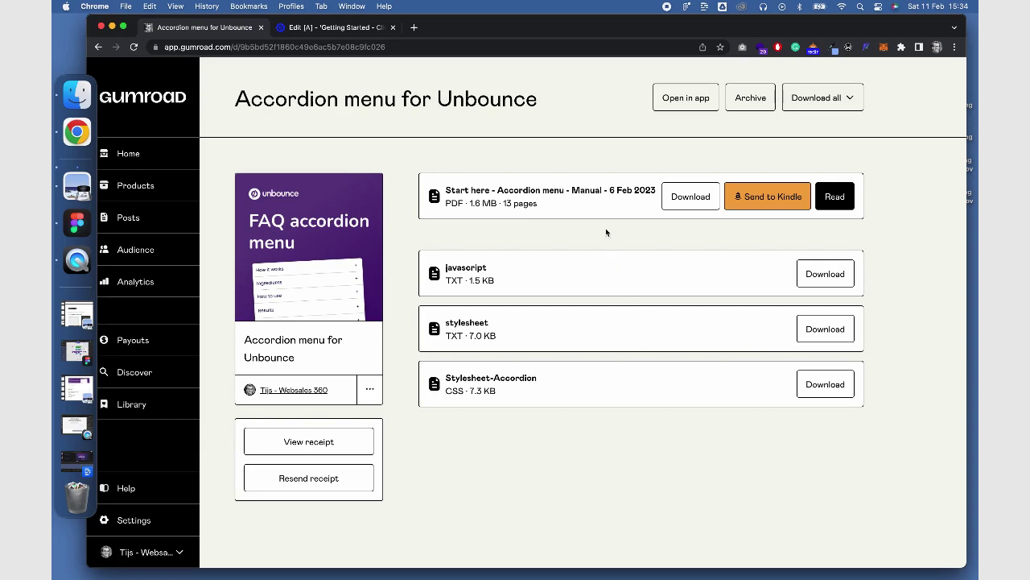
Step: Download the 'Start here - Accordion menu - Manual' PDF so it opens in Preview
click(689, 195)
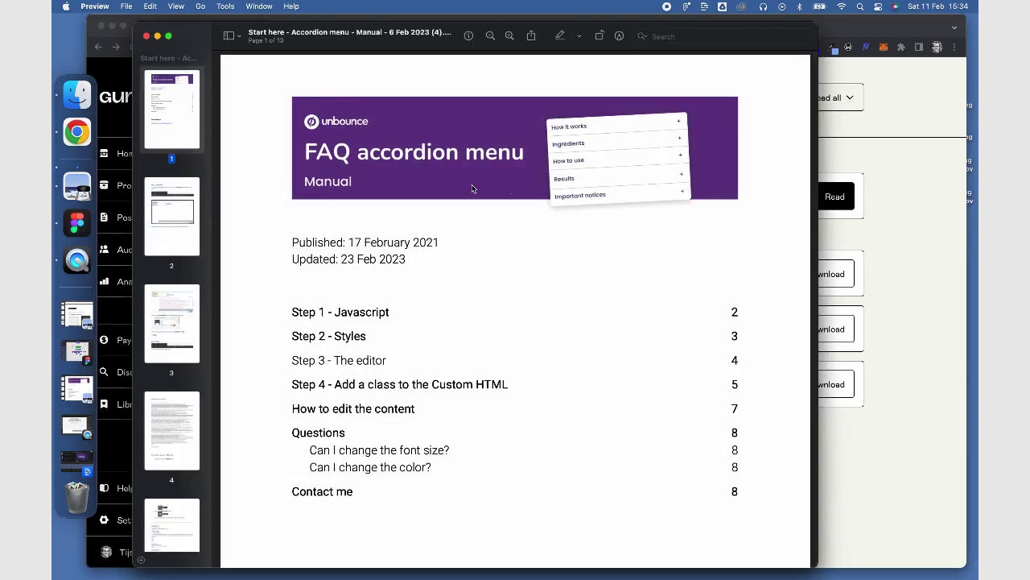
Step: Copy the CSS code from the manual's 'Step 2 - Styles' section and return to the Unbounce editor
scroll(473, 188, down, 3)
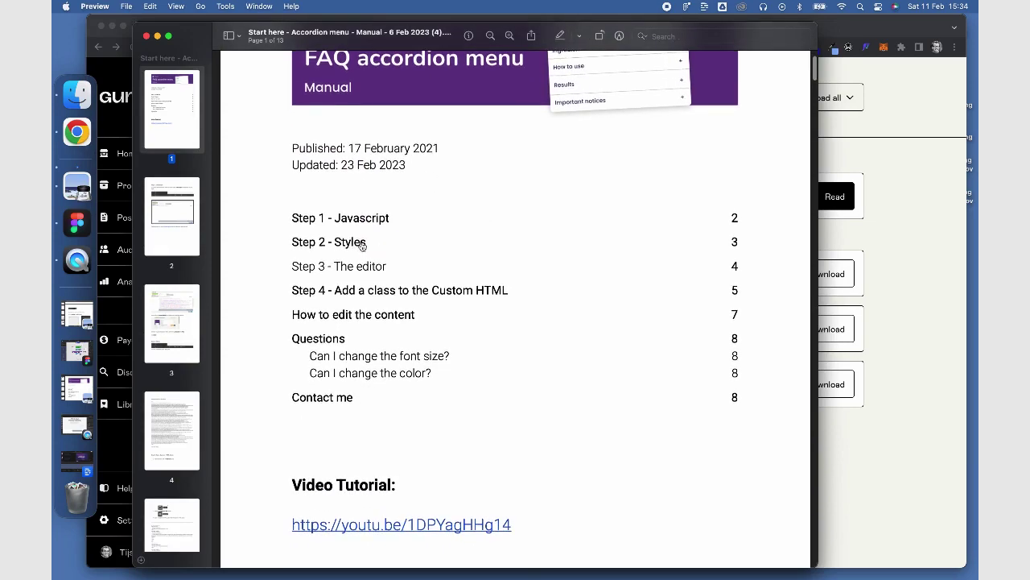
click(362, 244)
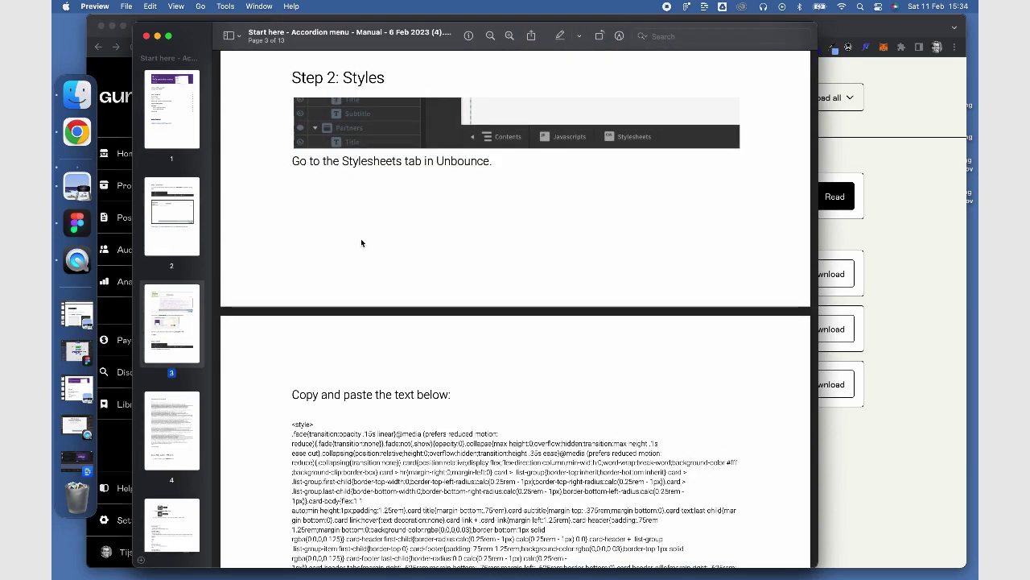
scroll(361, 238, down, 9)
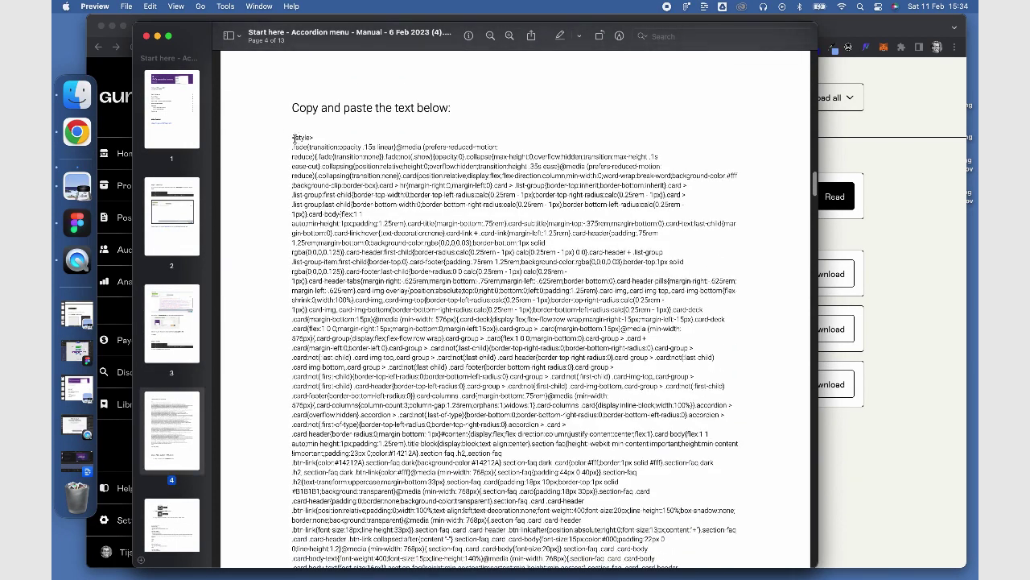
drag(292, 139, 391, 165)
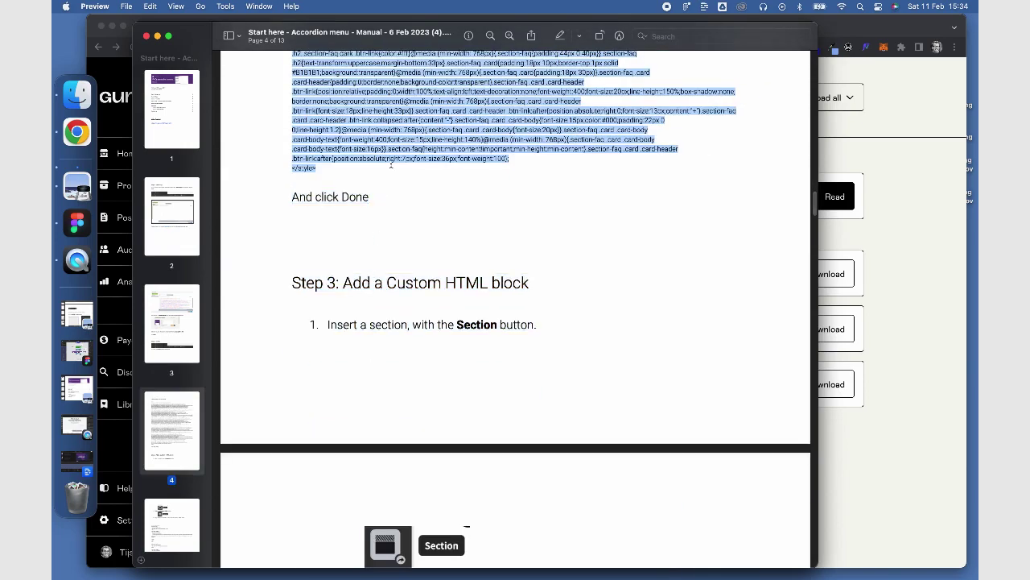
scroll(391, 165, up, 3)
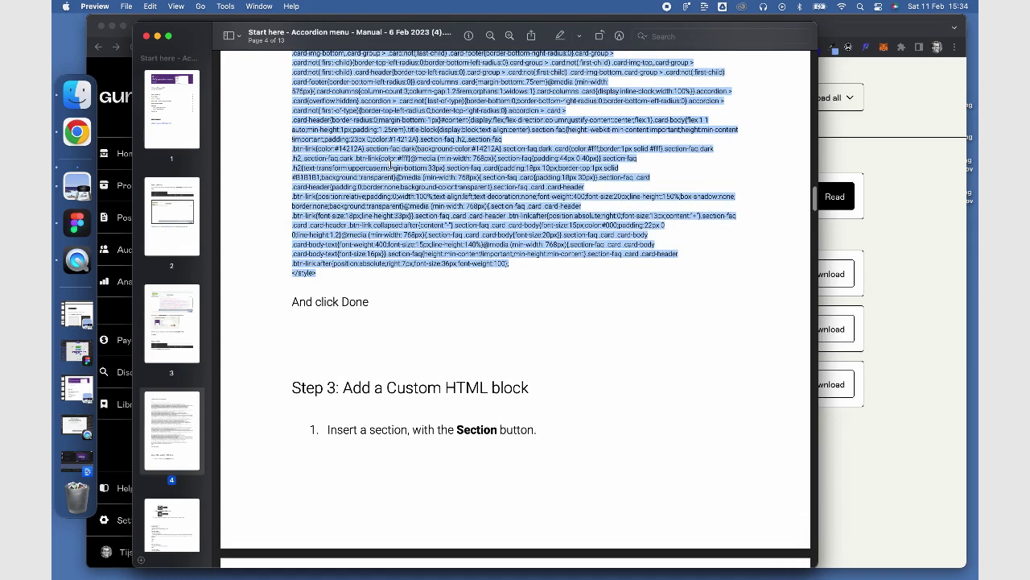
key(super+c)
click(858, 161)
click(334, 28)
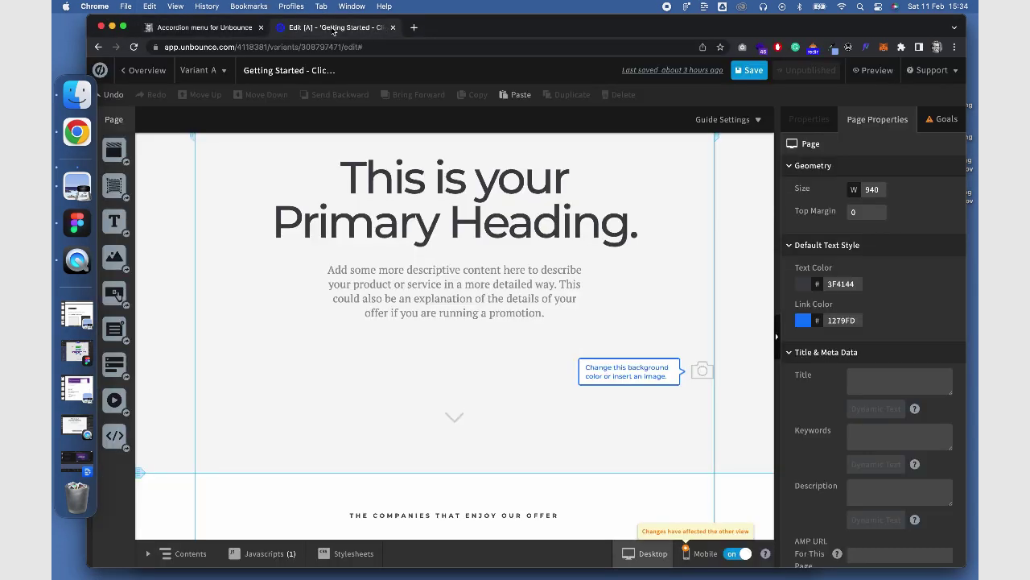
Step: Paste the copied accordion CSS into a new page stylesheet, Stylesheet 1, and save it
click(349, 553)
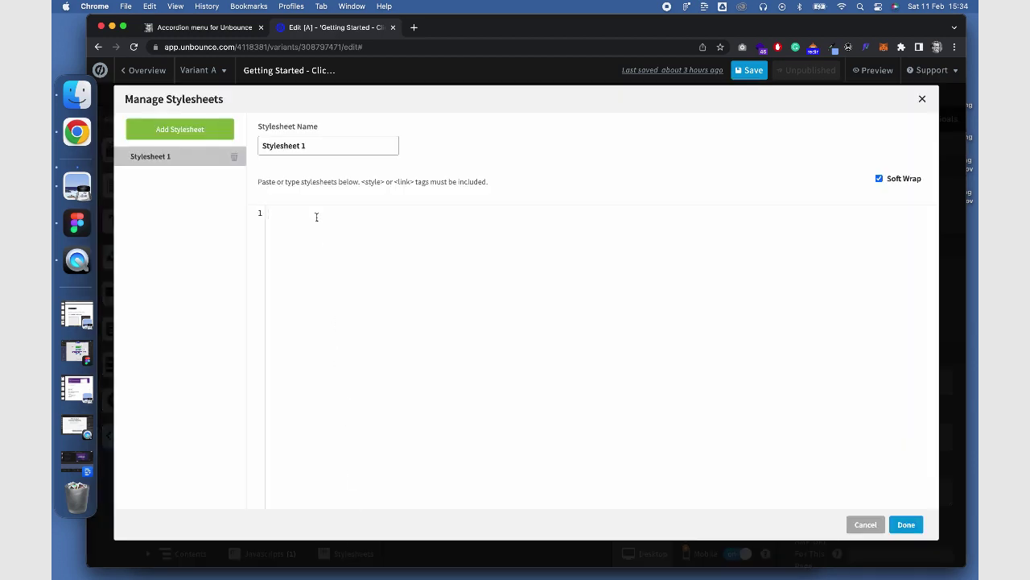
key(super+v)
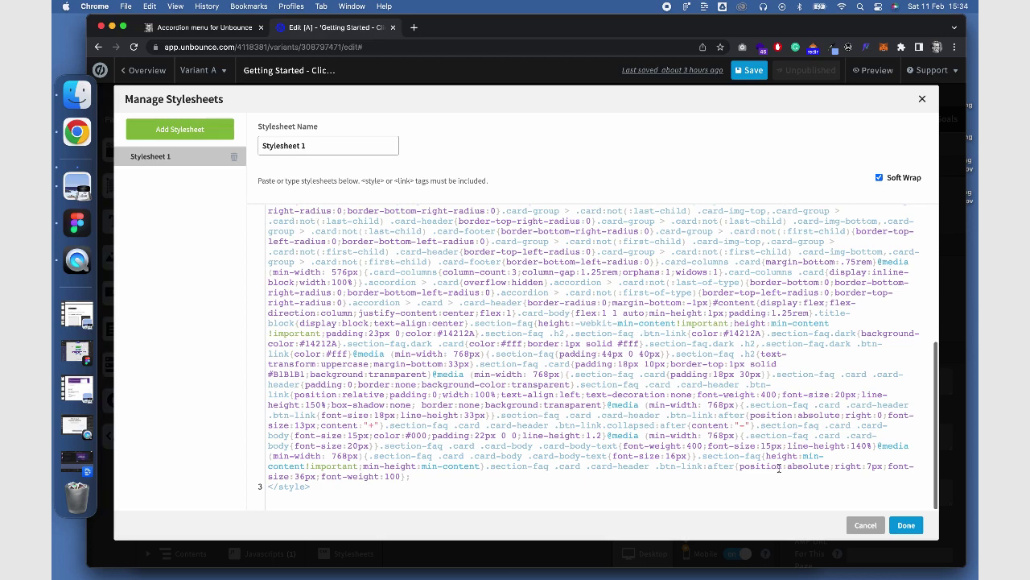
click(905, 524)
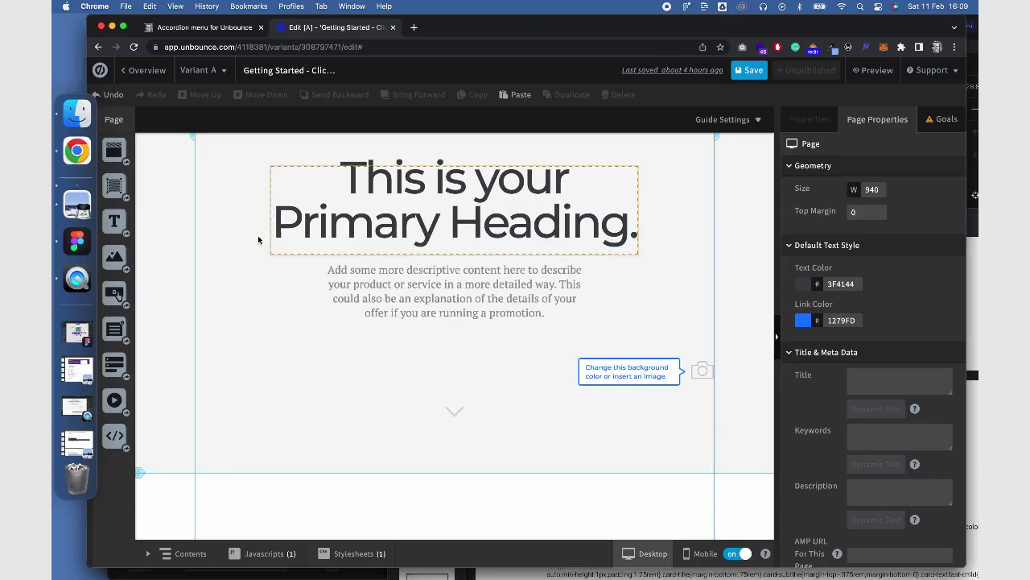
Step: Add Section 2 below the hero, stretch it to 331 tall, and drop a Custom HTML block into it
drag(114, 150, 236, 206)
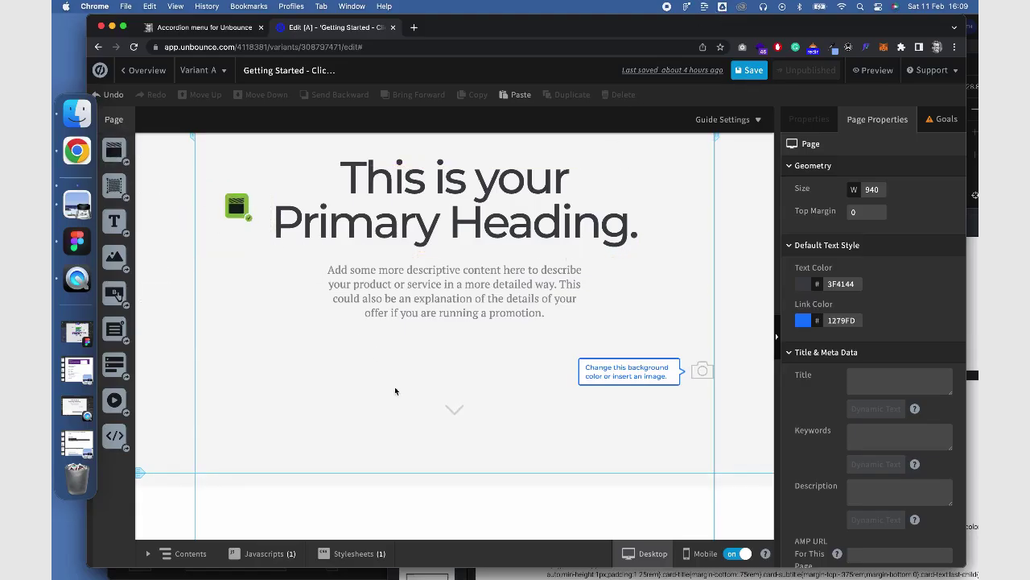
drag(395, 391, 397, 483)
scroll(510, 476, down, 3)
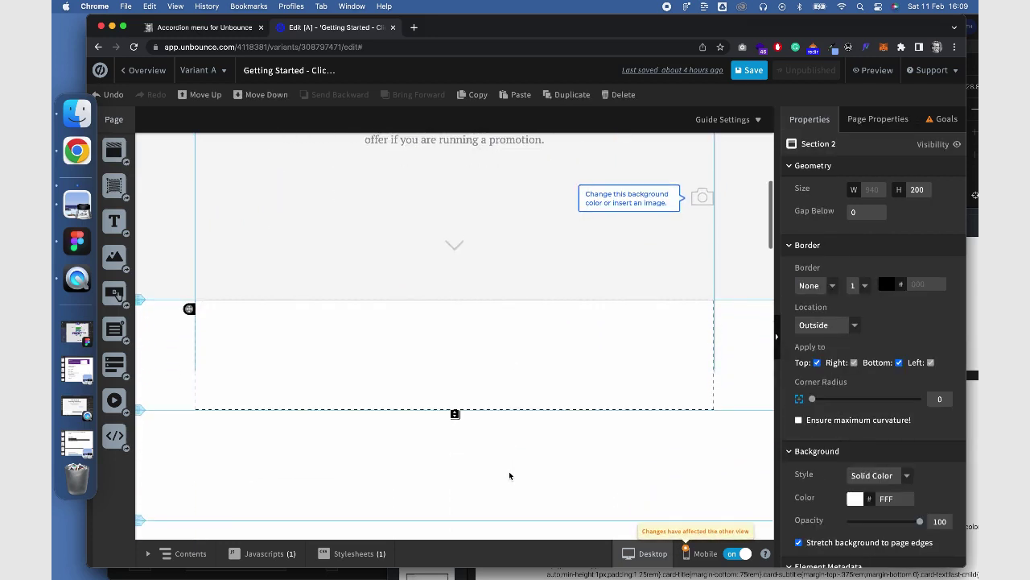
drag(140, 409, 142, 479)
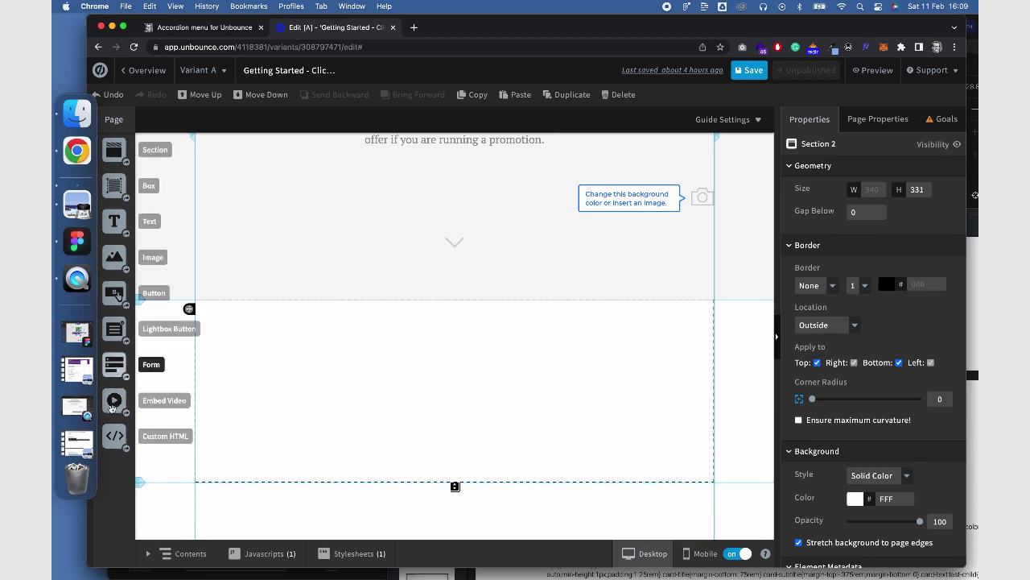
drag(114, 435, 446, 387)
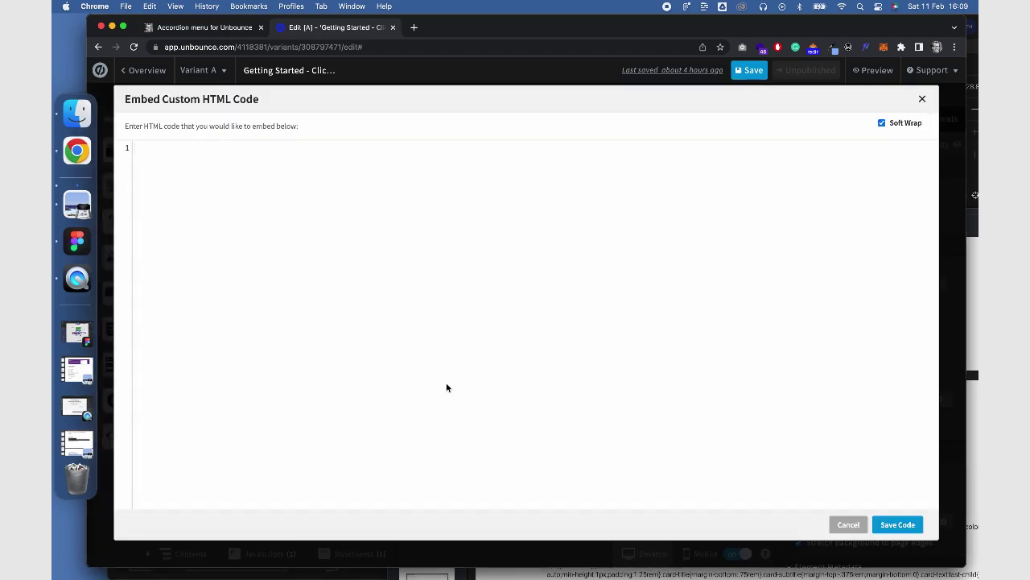
Step: Select and copy the five-item accordion HTML from the PDF manual in Preview
click(82, 208)
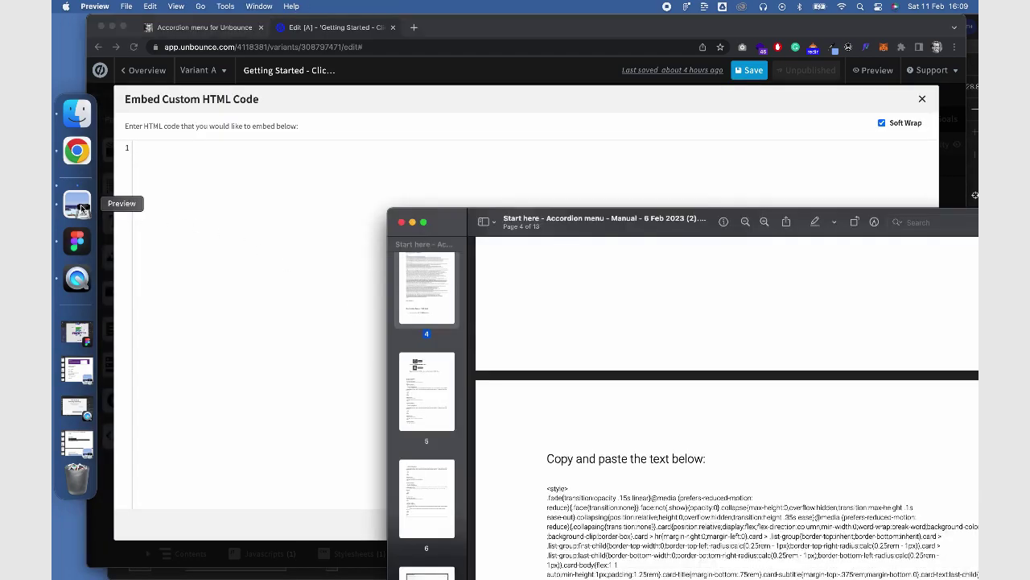
drag(497, 213, 285, 30)
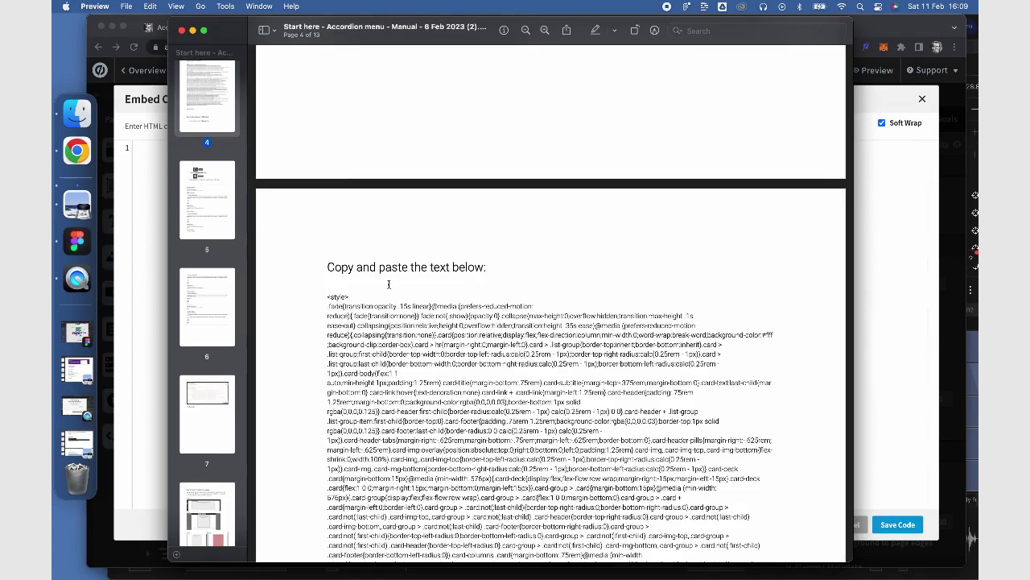
scroll(388, 284, down, 3)
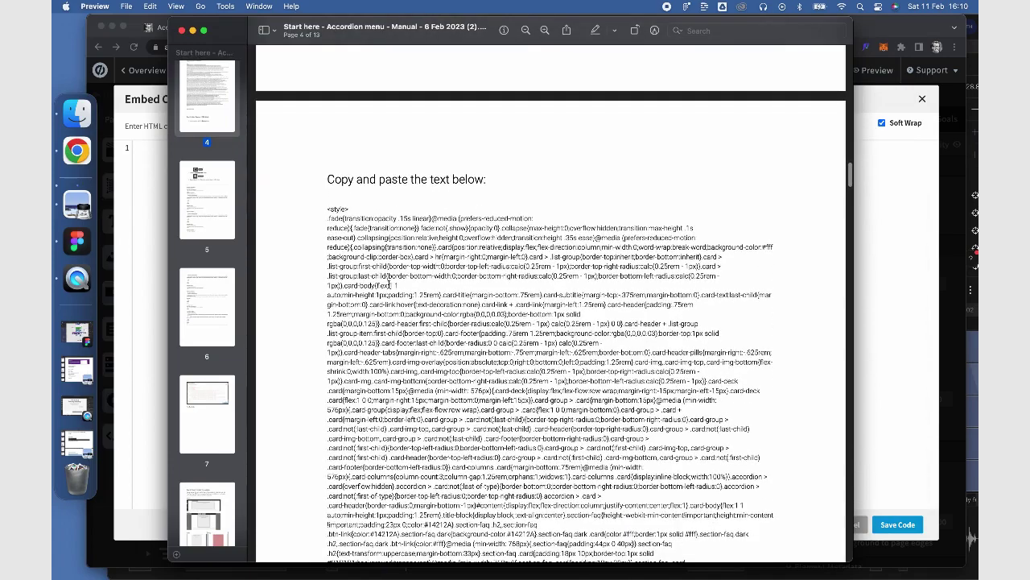
scroll(389, 284, down, 10)
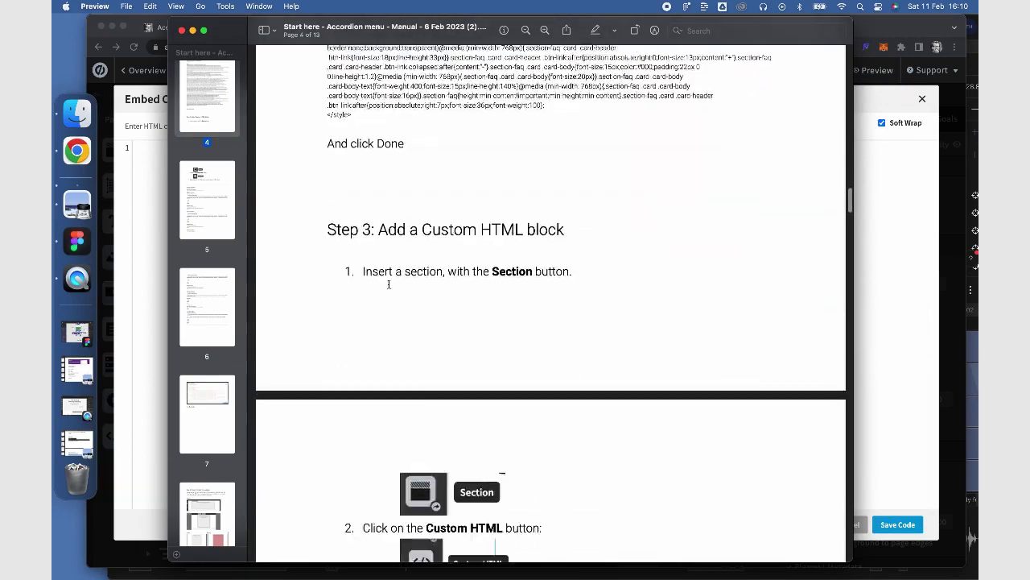
scroll(389, 284, down, 10)
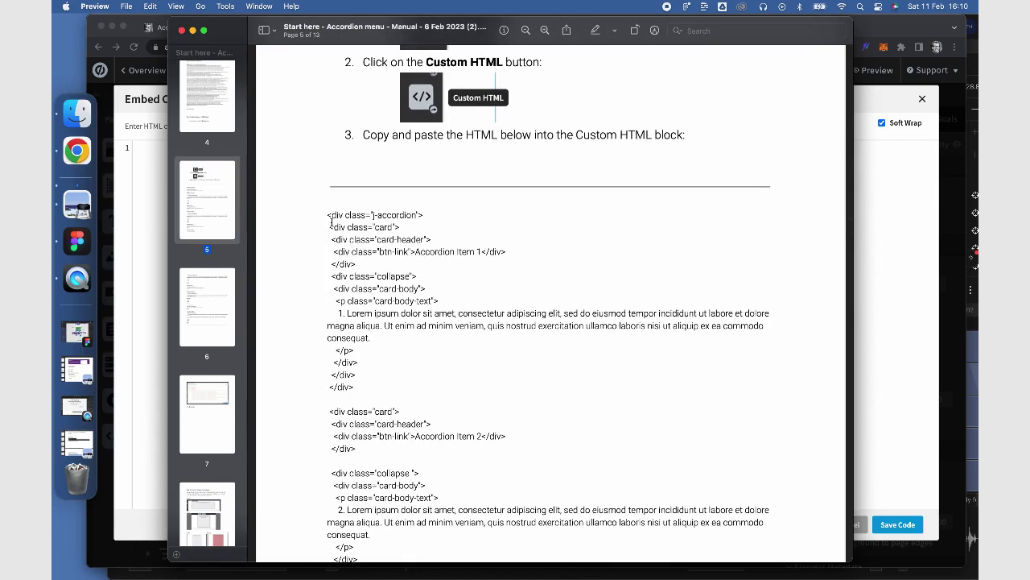
drag(328, 215, 396, 423)
scroll(396, 425, down, 5)
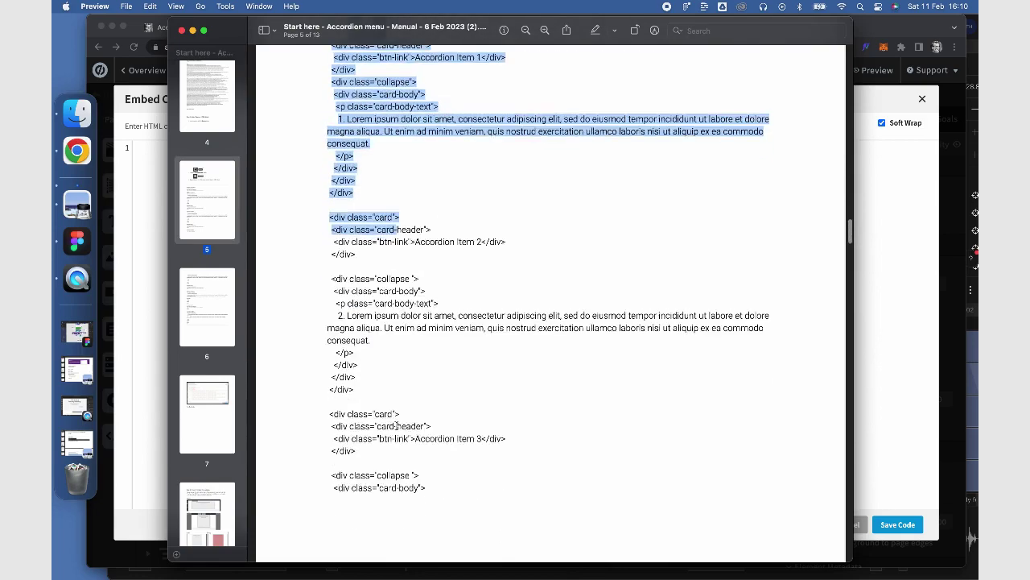
scroll(396, 425, down, 15)
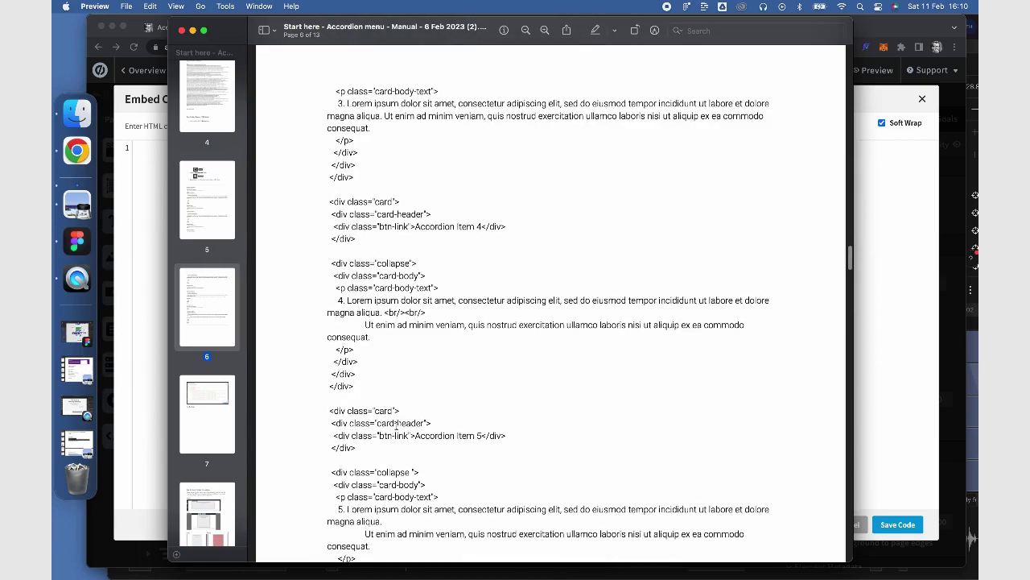
scroll(396, 425, down, 1)
shift+click(358, 352)
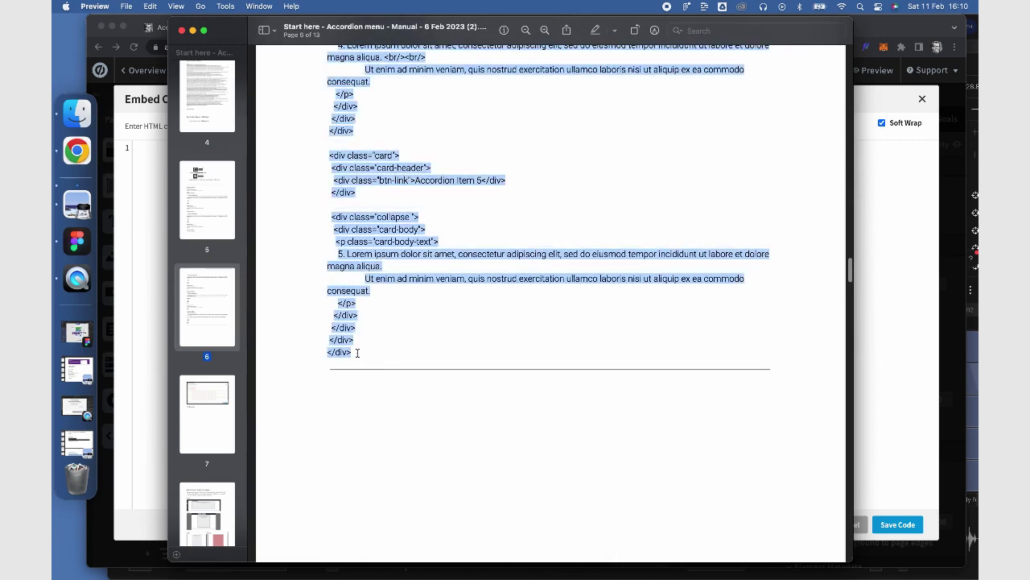
Step: Paste the accordion HTML into the Custom HTML embed code editor and save it
click(193, 30)
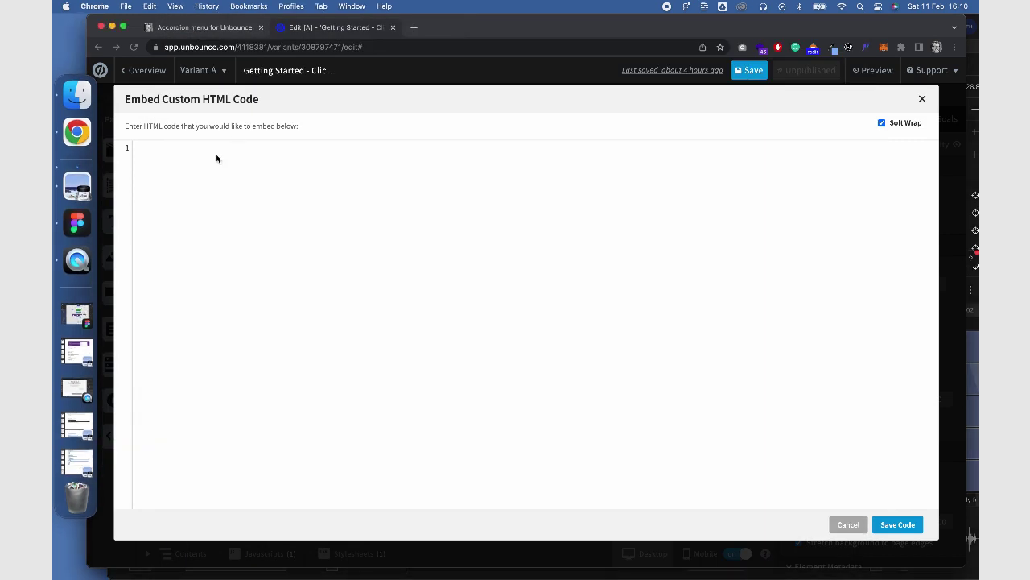
key(super+v)
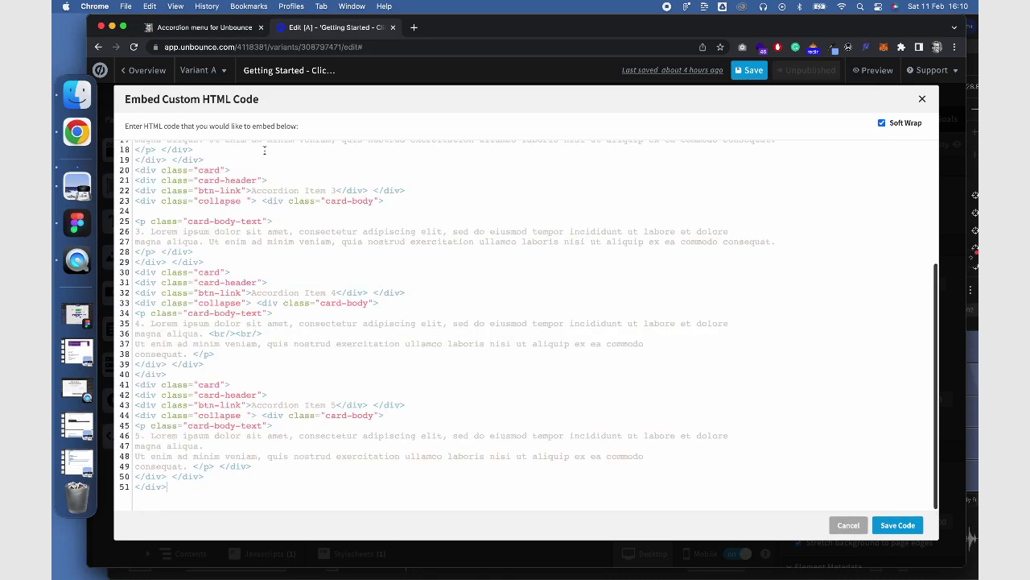
click(888, 525)
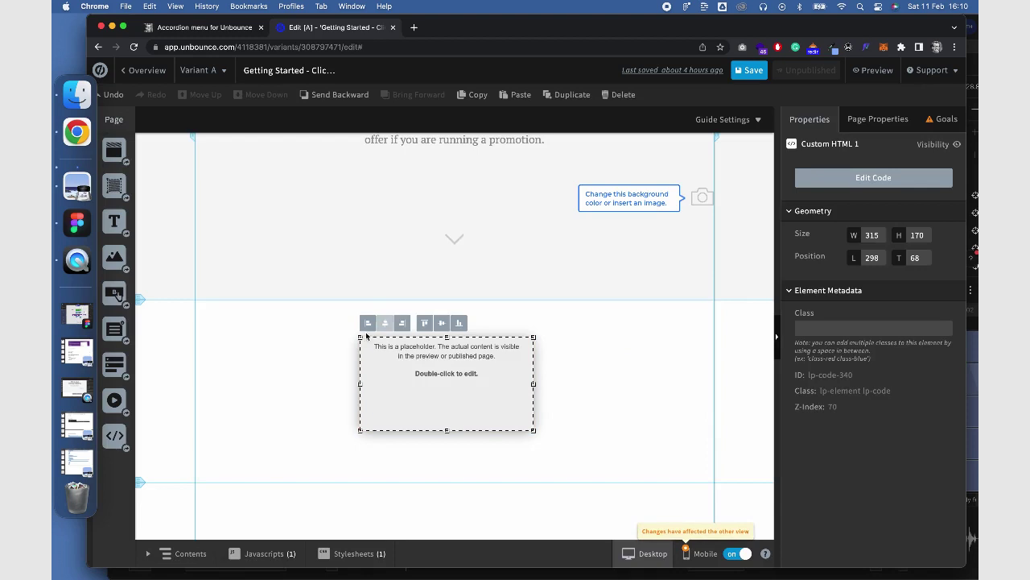
Step: Resize the Custom HTML block to 510×291 and centre it horizontally in Section 2
drag(359, 336, 301, 313)
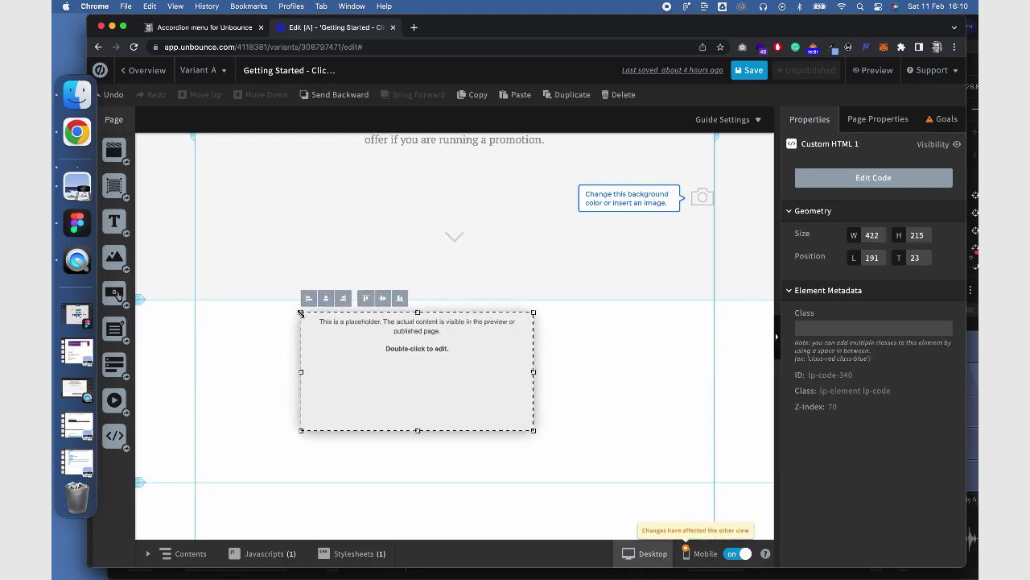
drag(534, 430, 582, 472)
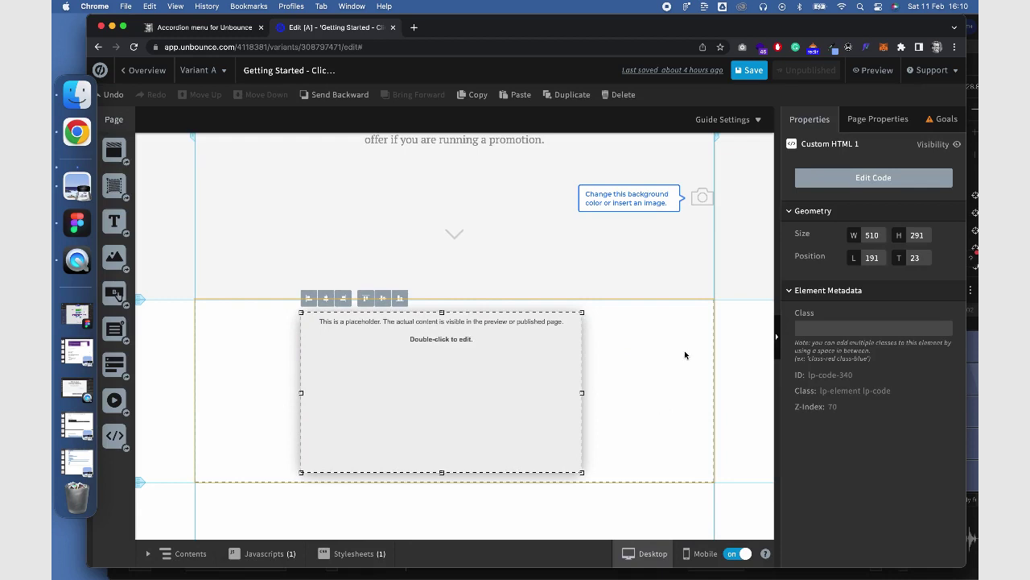
click(326, 298)
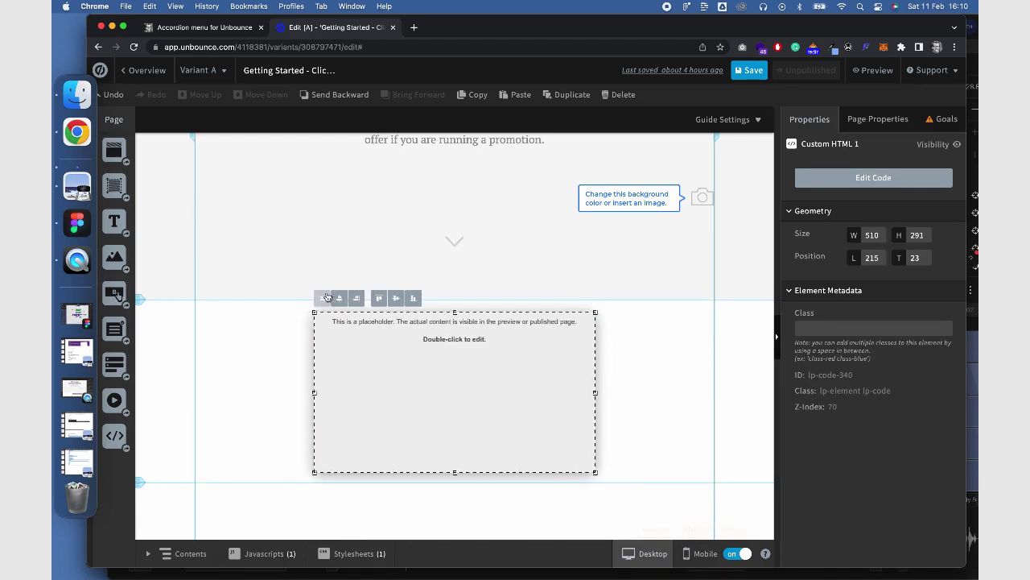
Step: On the mobile layout, move the Custom HTML block to left 7 and narrow it to 300 wide
click(702, 554)
click(616, 314)
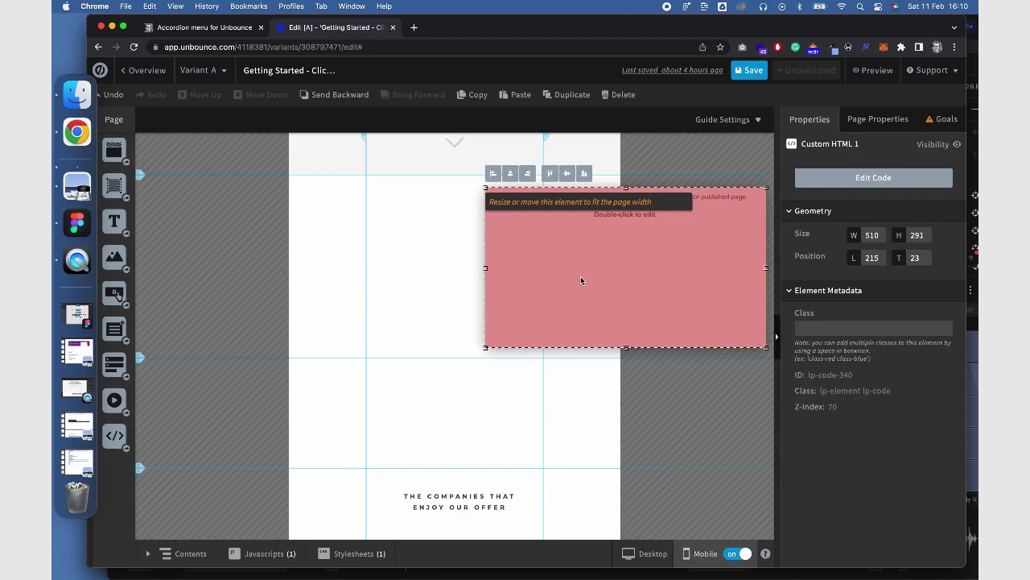
drag(582, 281, 466, 271)
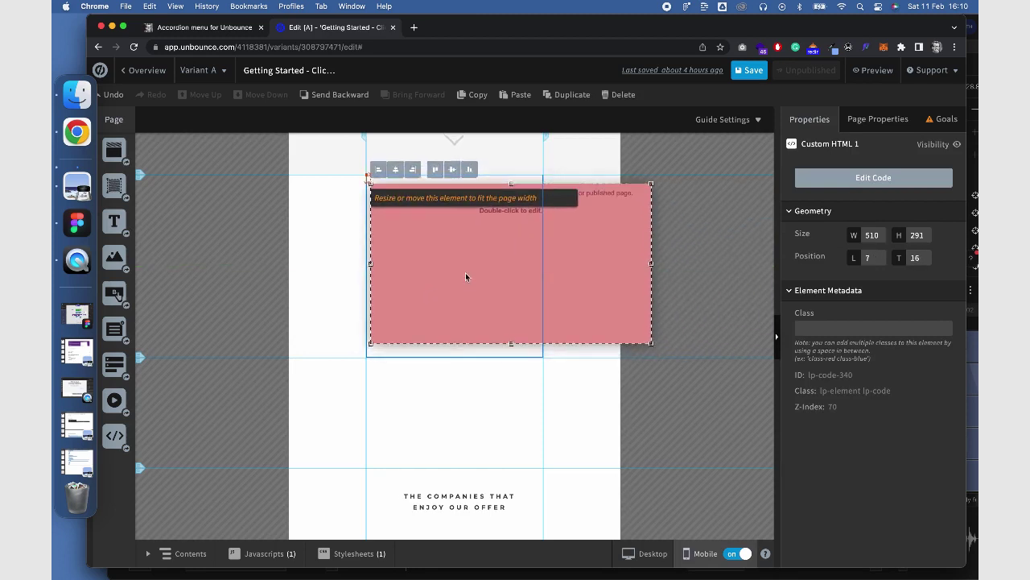
drag(652, 264, 537, 262)
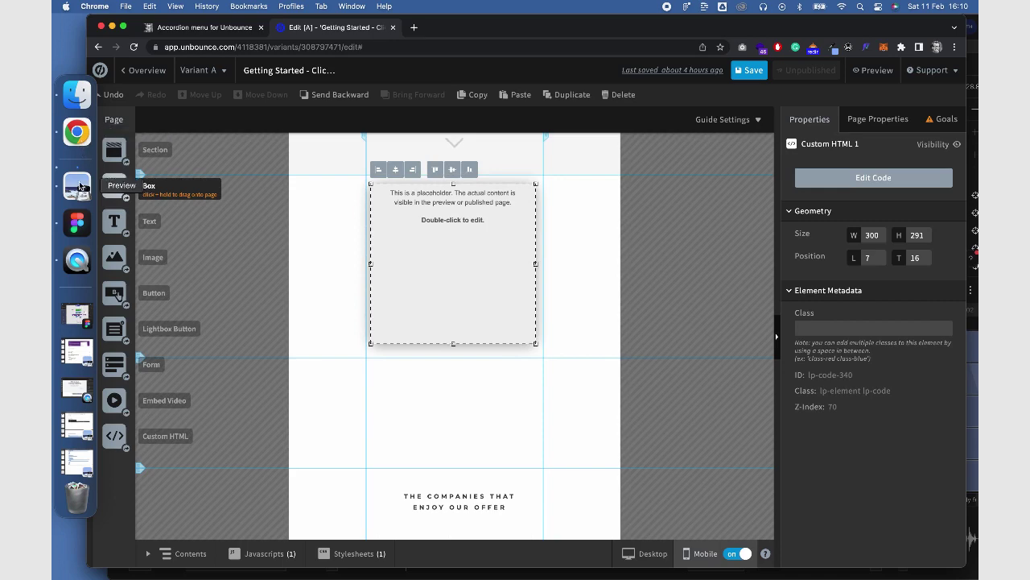
Step: Copy the class name section-faq from Step 5 of the Preview manual, then return to Unbounce
click(77, 461)
scroll(498, 271, down, 10)
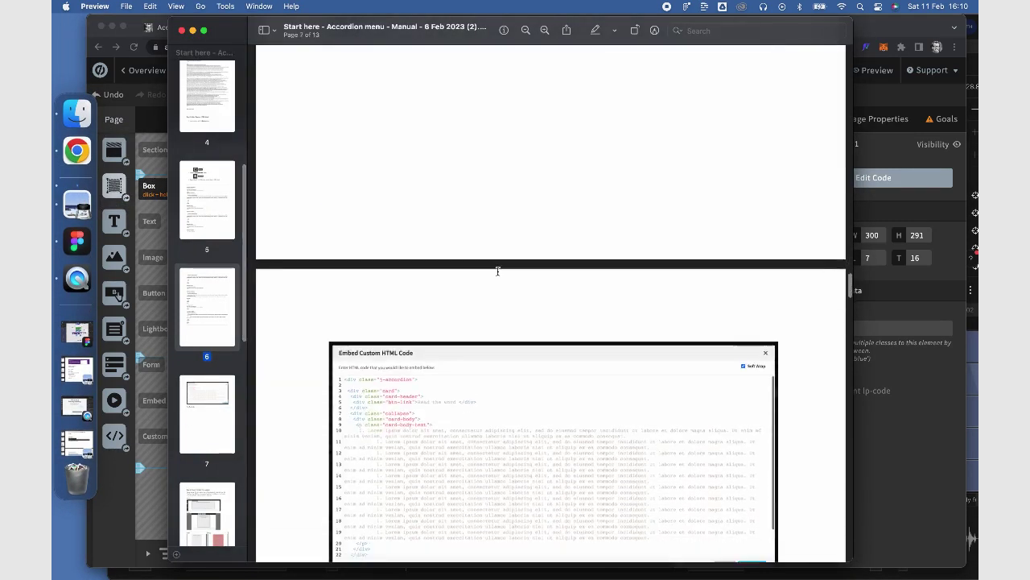
scroll(498, 271, down, 5)
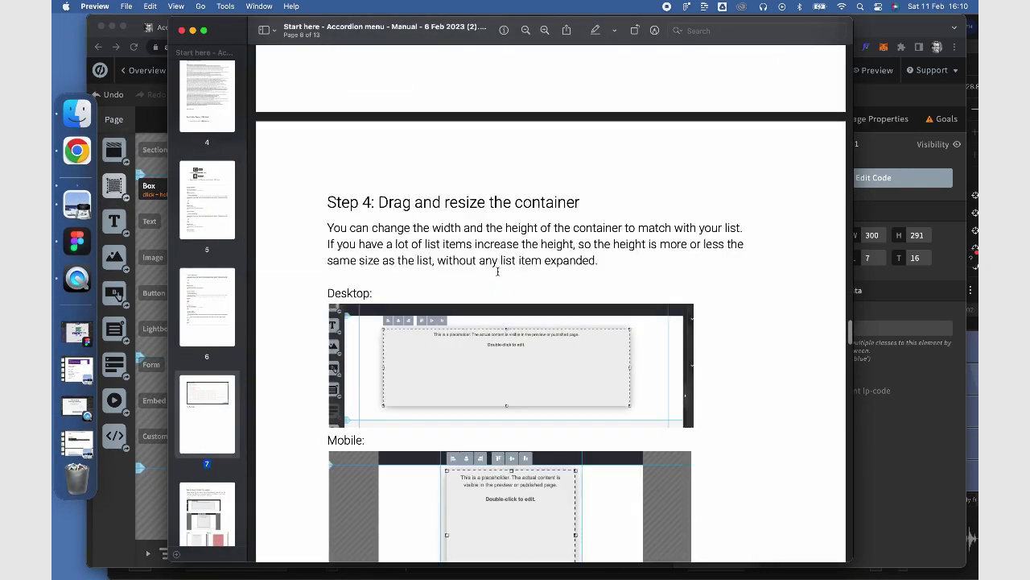
scroll(497, 271, down, 4)
scroll(498, 271, down, 10)
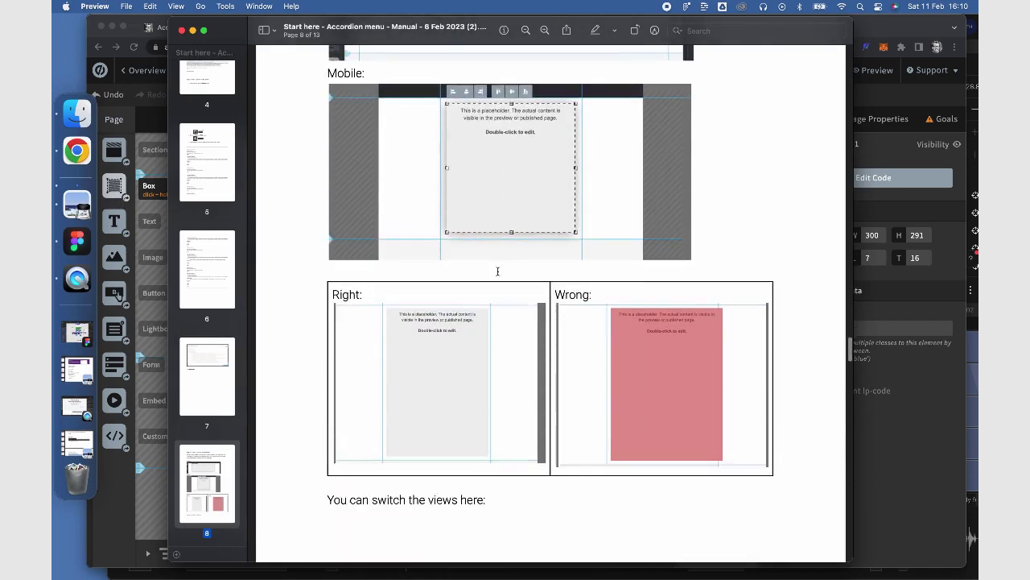
scroll(497, 272, down, 5)
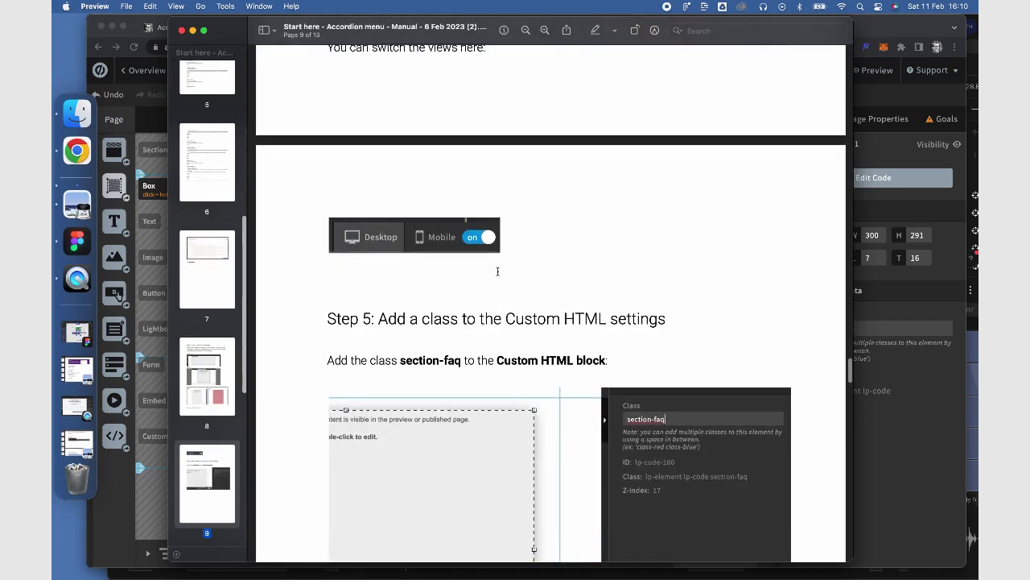
drag(460, 243, 407, 243)
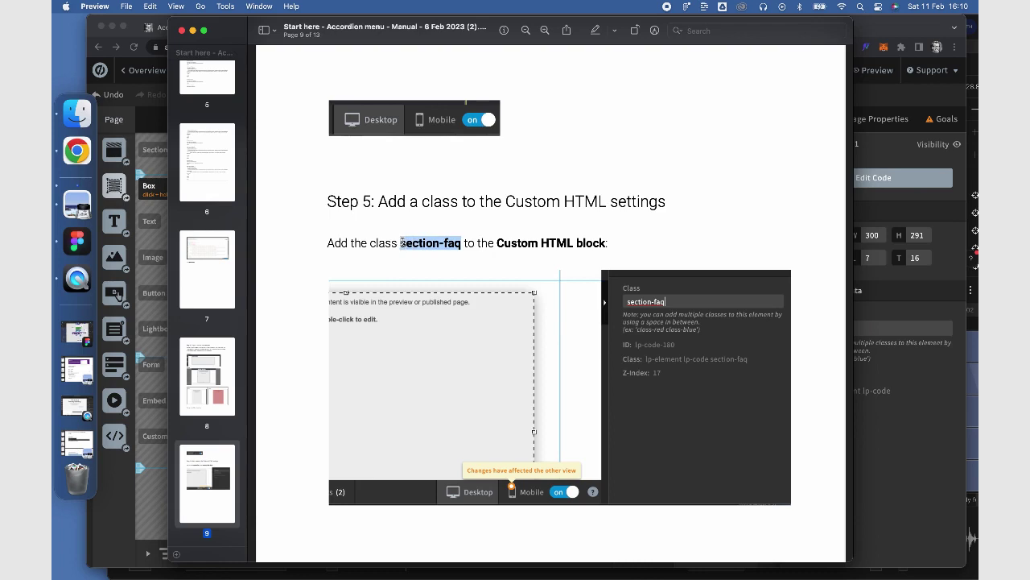
click(77, 149)
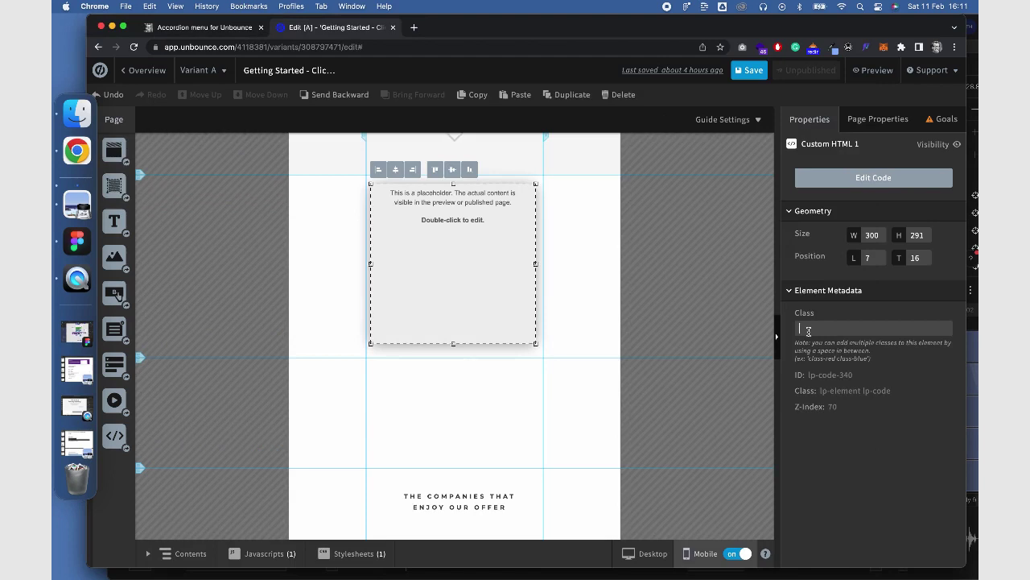
Step: Give Custom HTML 1 the class section-faq, save the page, and open its preview
text(section-faq)
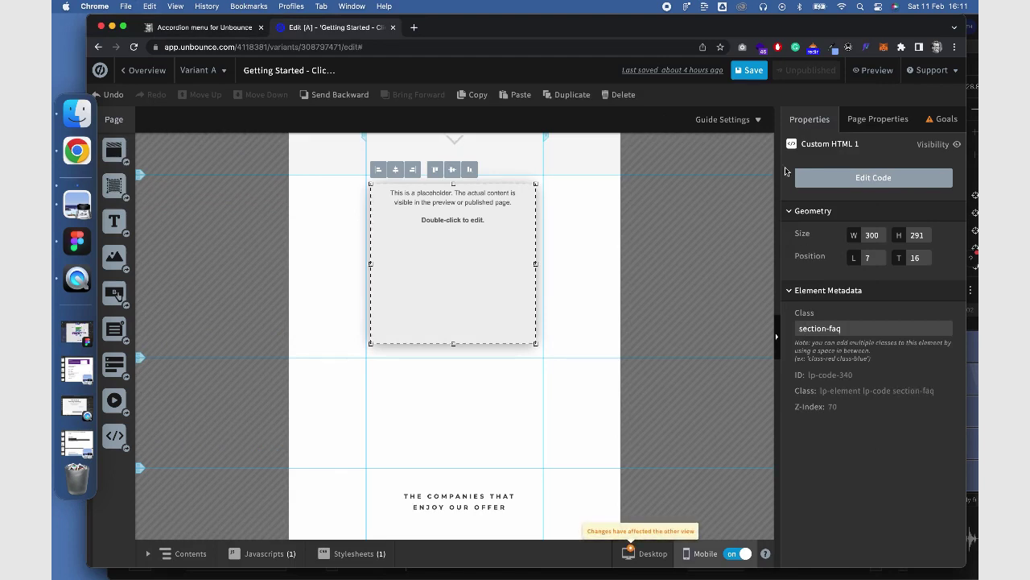
click(752, 71)
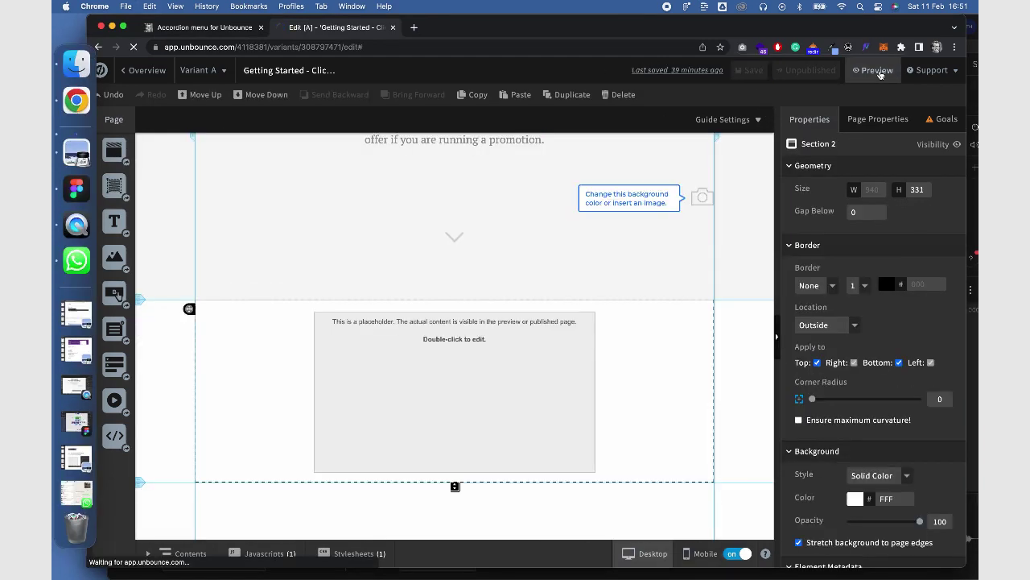
click(875, 71)
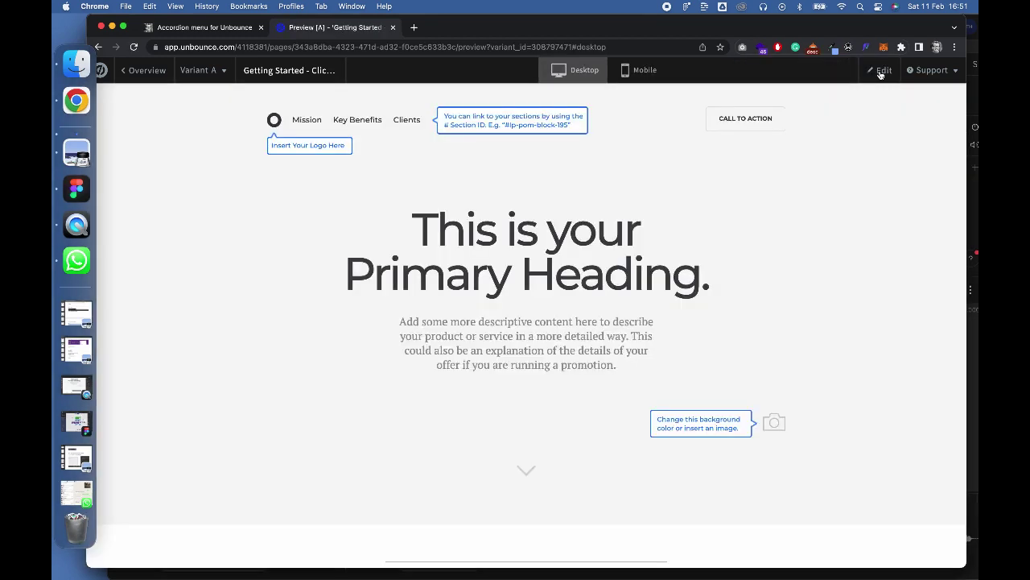
Step: Expand Accordion Items 1, 3 and 5 in the preview, each closing the previous one
scroll(632, 186, down, 2)
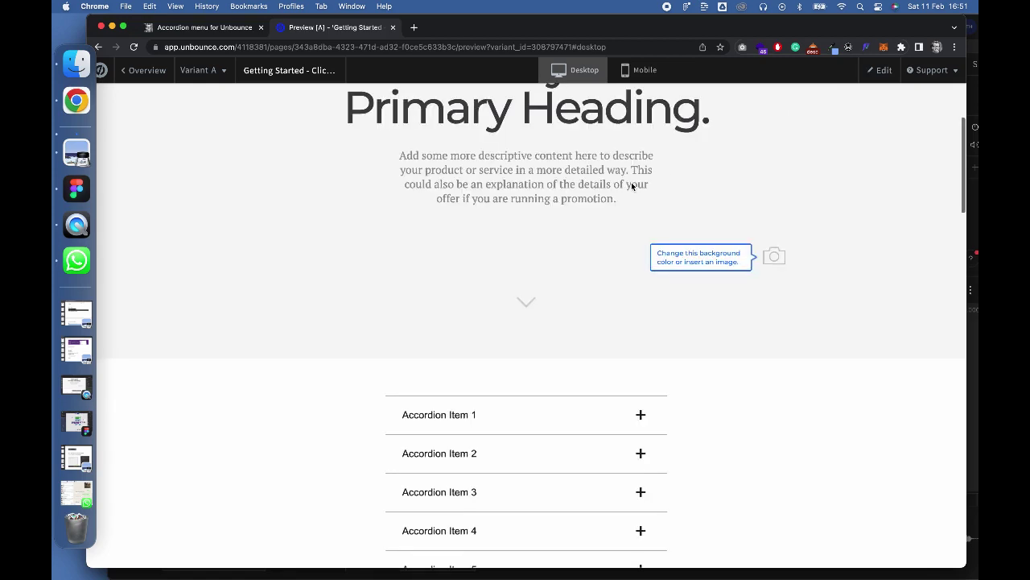
scroll(632, 187, down, 2)
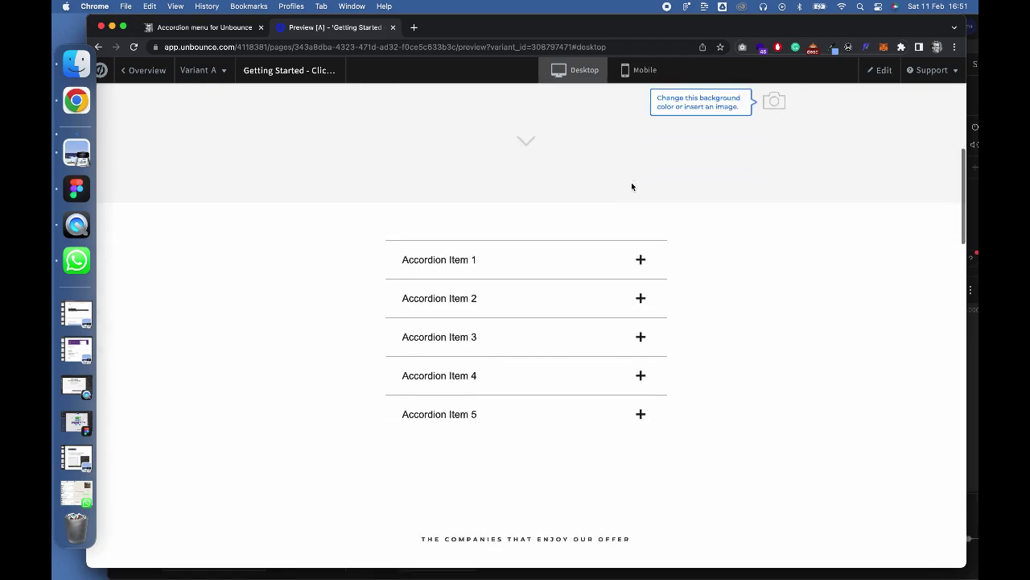
click(641, 249)
scroll(703, 248, down, 2)
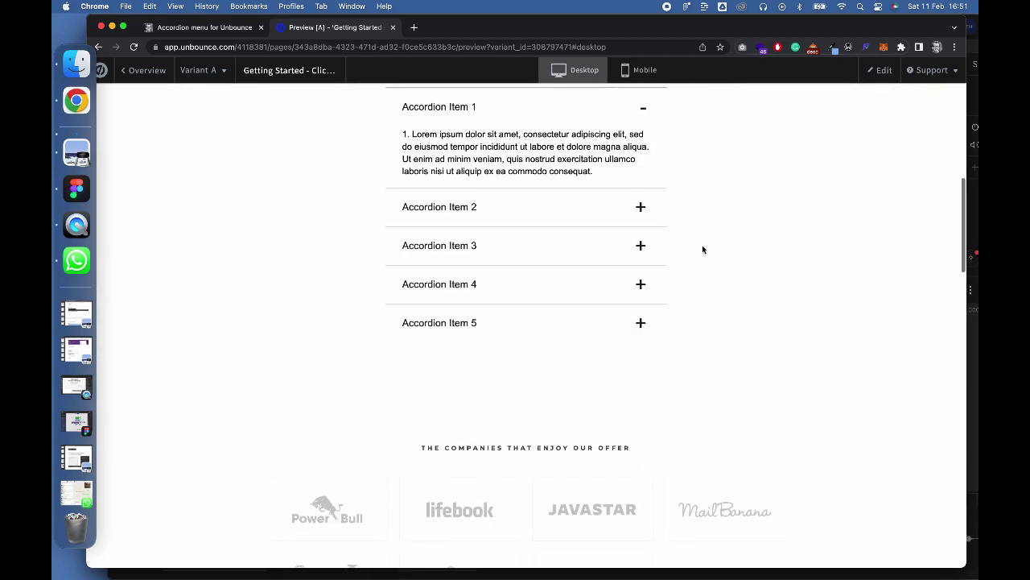
click(643, 248)
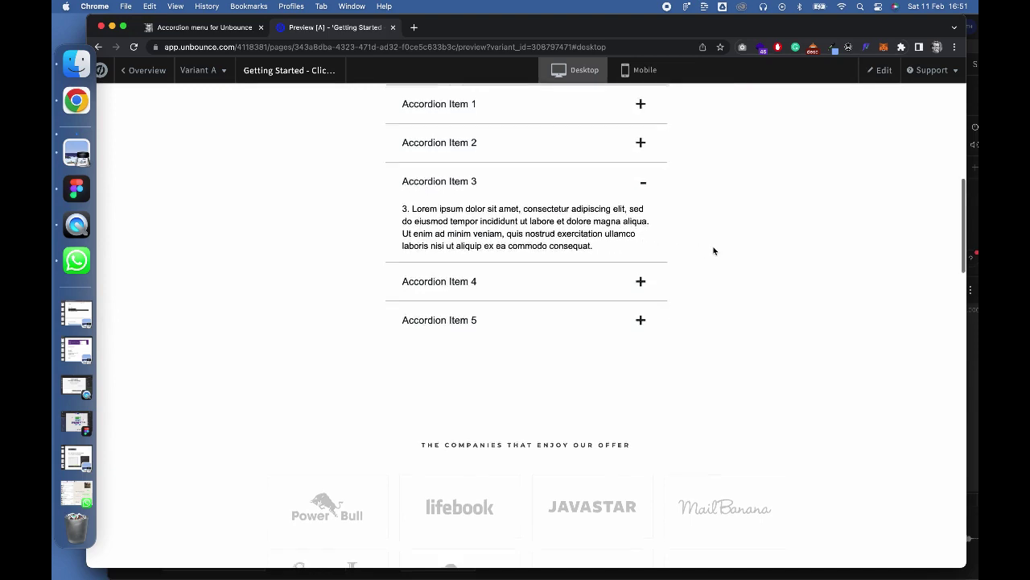
scroll(714, 249, down, 1)
click(641, 262)
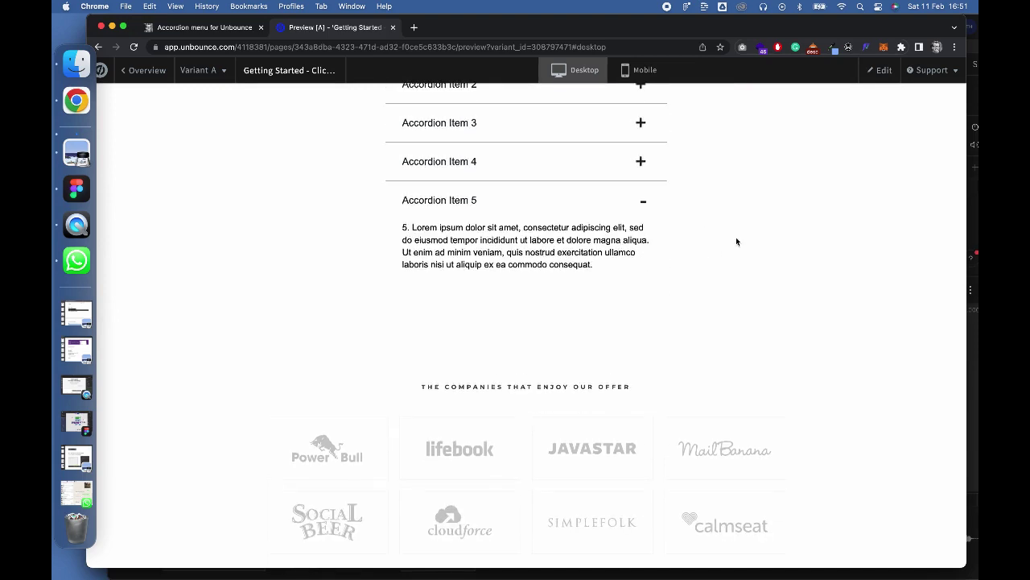
scroll(736, 241, up, 2)
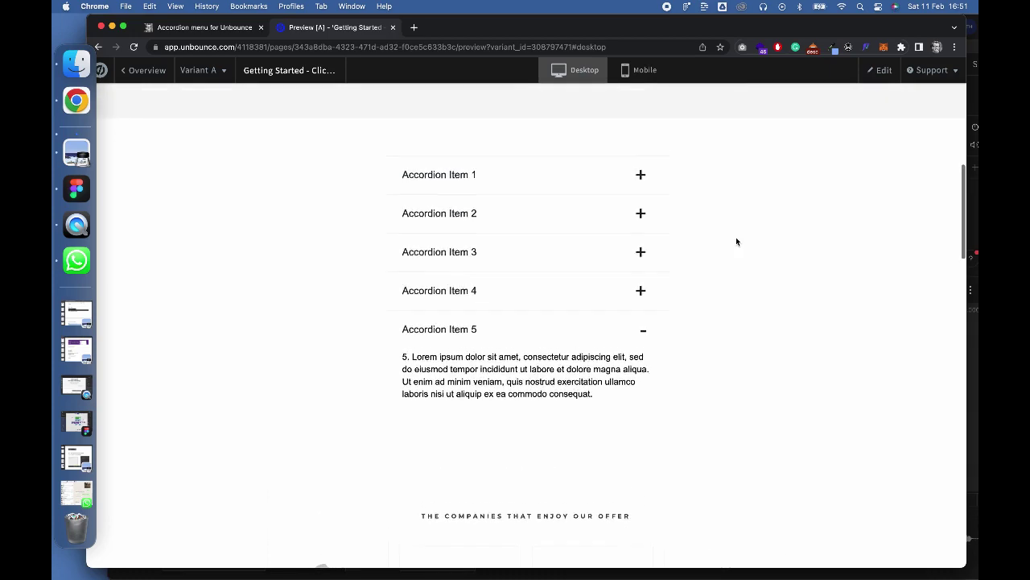